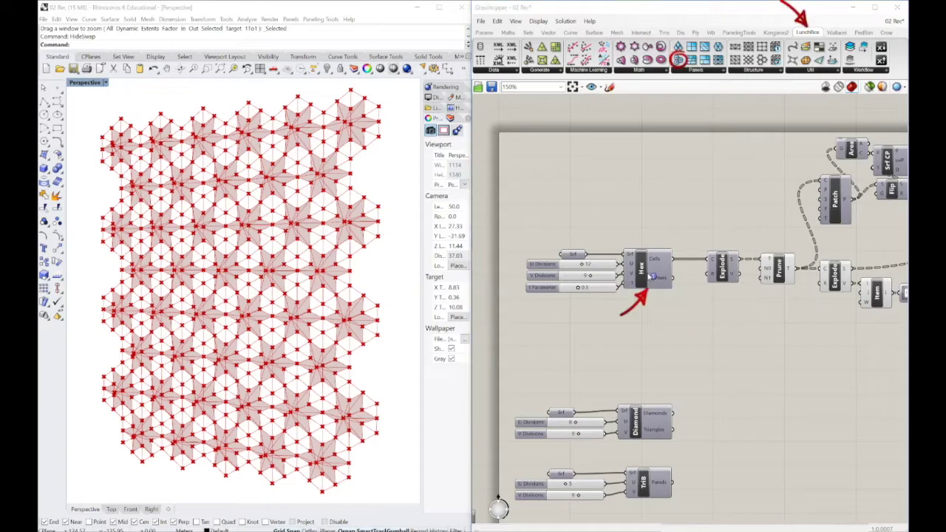
# - Examine the definition from the Hex panels through to the ruled surfaces, compare it with the star pattern, and highlight the final Brep in the model
pyautogui.moveTo(729, 291); pyautogui.dragTo(664, 300, button='right')
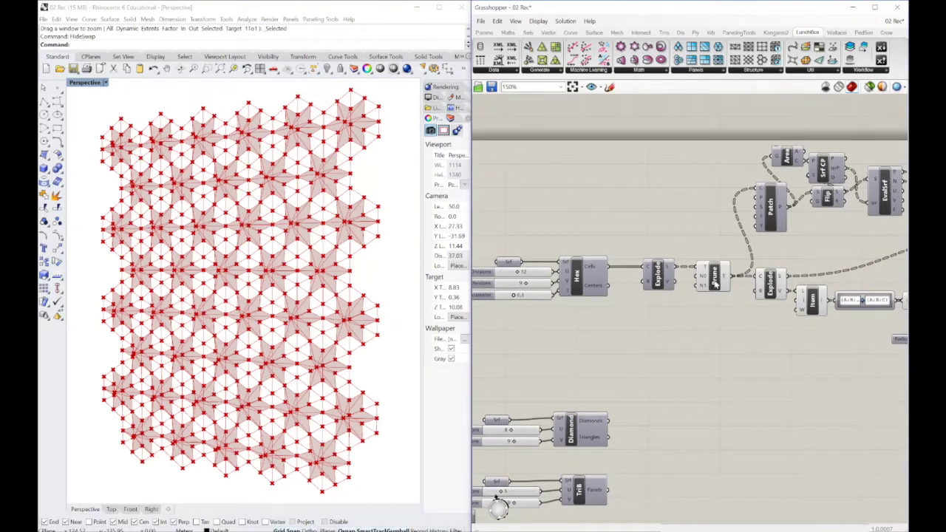
pyautogui.moveTo(715, 285); pyautogui.dragTo(422, 285, button='right')
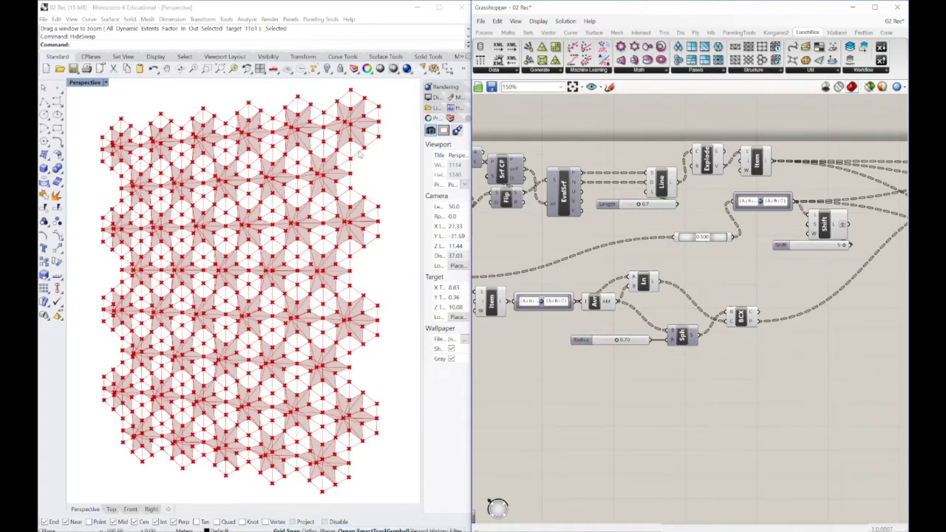
pyautogui.scroll(5, 347, 114)
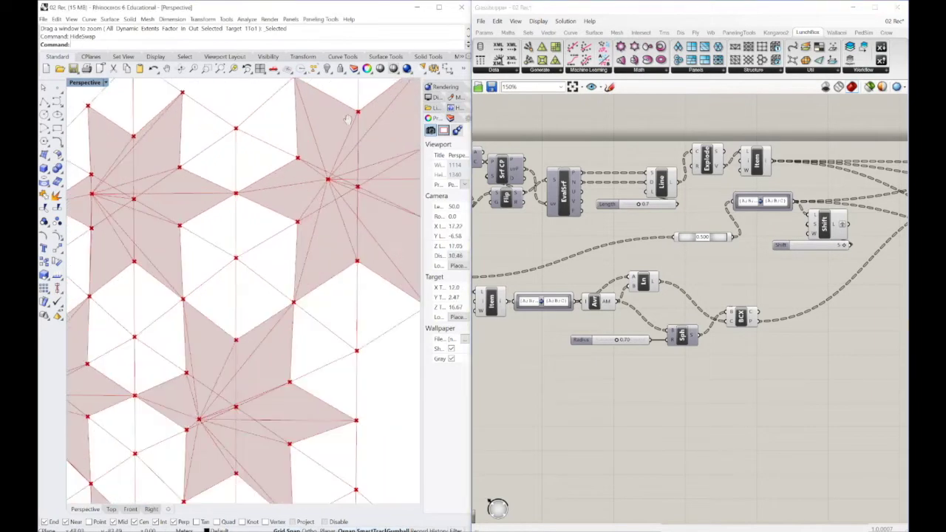
pyautogui.scroll(-5, 348, 118)
pyautogui.scroll(5, 281, 161)
pyautogui.scroll(-2, 280, 161)
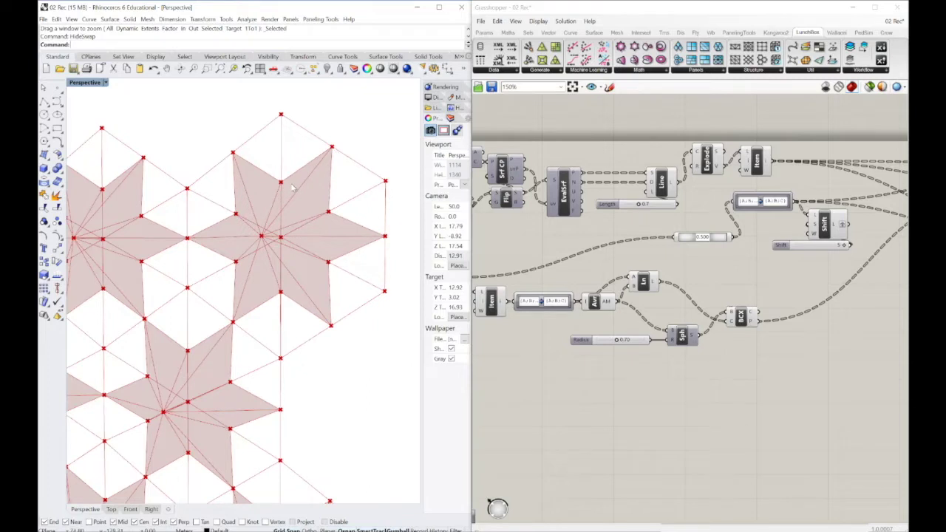
pyautogui.scroll(-2, 292, 188)
pyautogui.moveTo(884, 280); pyautogui.dragTo(588, 295, button='right')
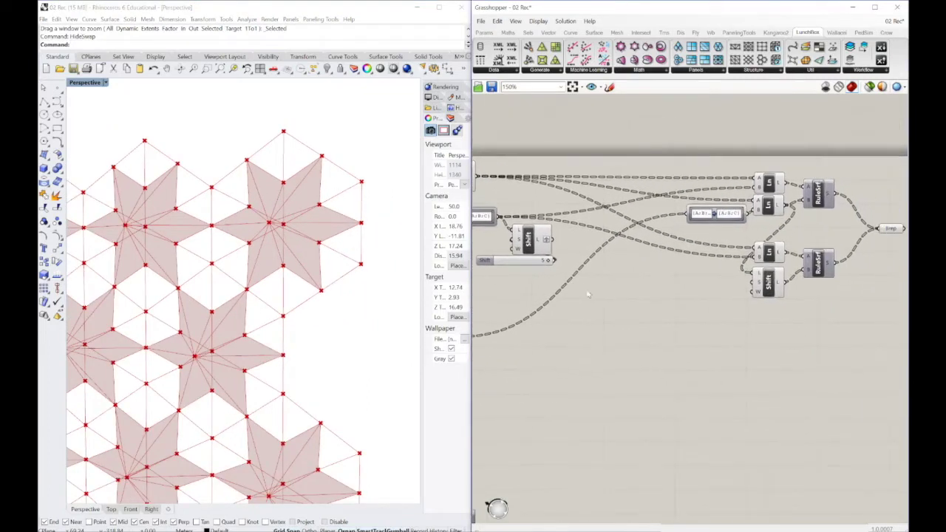
pyautogui.moveTo(787, 196); pyautogui.dragTo(667, 191, button='right')
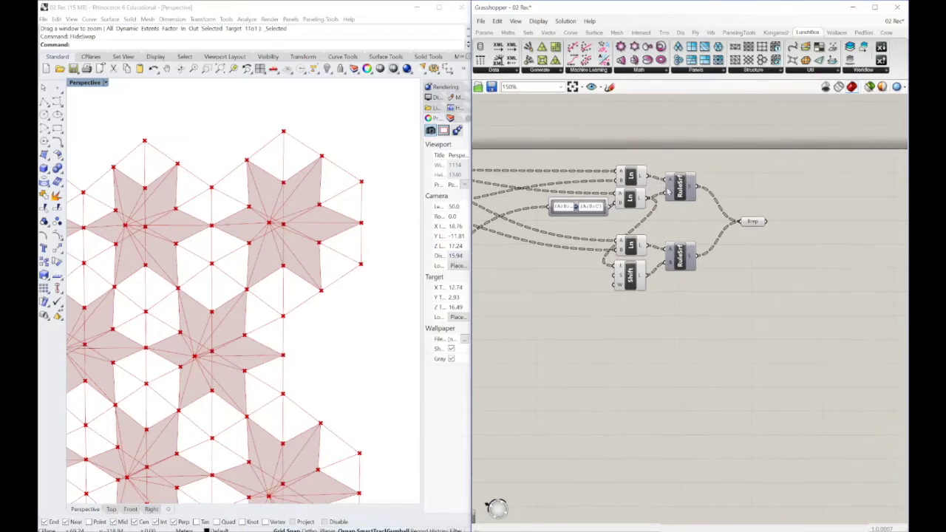
pyautogui.click(752, 222)
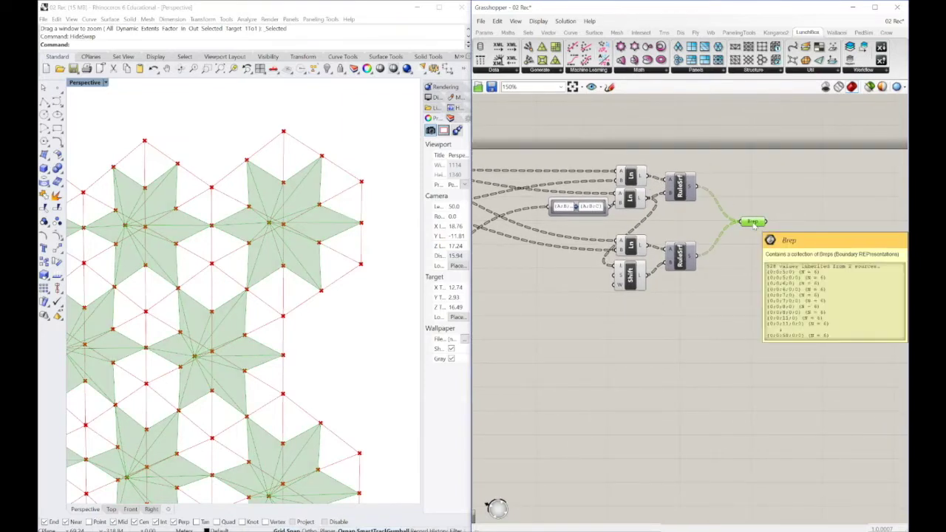
# - Set the Radius feeding the Sphere component to 0.90 and check the star panels across the whole surface
pyautogui.moveTo(619, 229); pyautogui.dragTo(763, 231, button='right')
pyautogui.moveTo(550, 236); pyautogui.dragTo(771, 241, button='right')
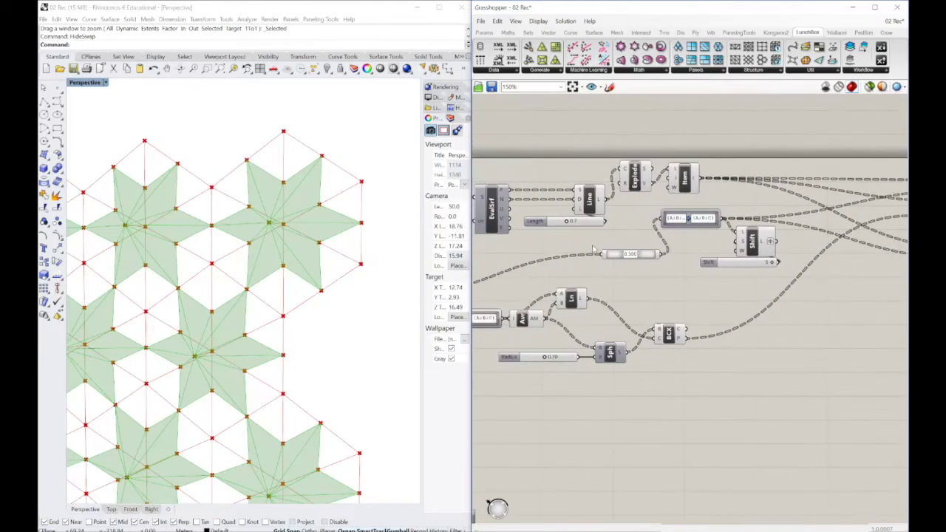
pyautogui.moveTo(592, 246); pyautogui.dragTo(725, 227, button='right')
pyautogui.moveTo(665, 265); pyautogui.dragTo(701, 256, button='right')
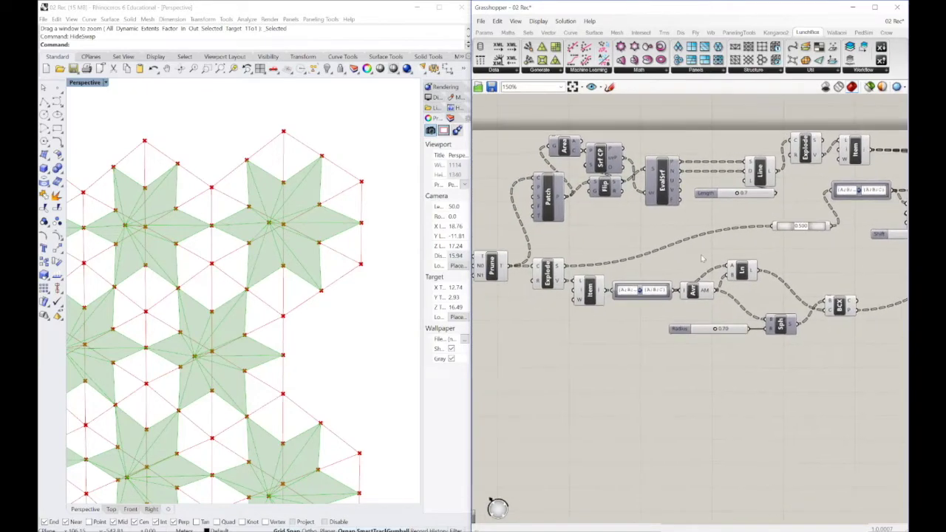
pyautogui.scroll(3, 702, 258)
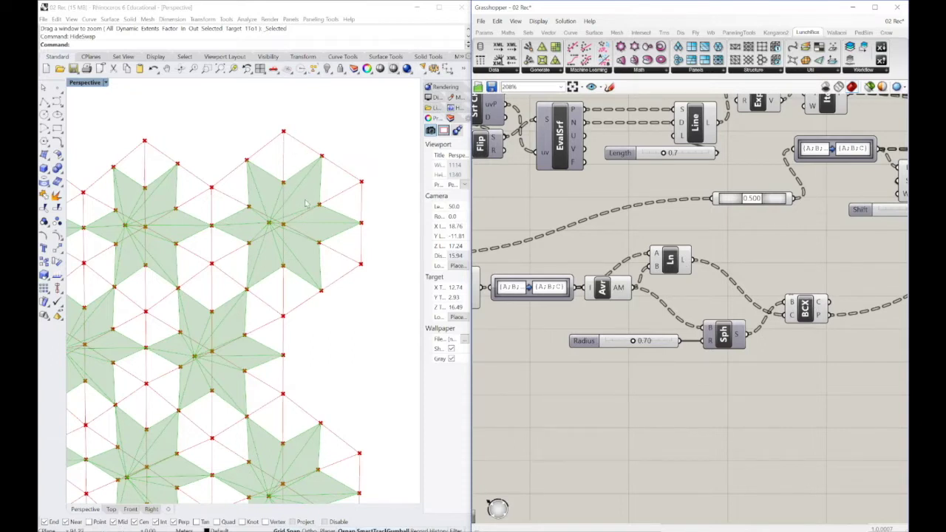
pyautogui.moveTo(633, 341)
pyautogui.mouseDown()
pyautogui.moveTo(654, 340)
pyautogui.moveTo(605, 344)
pyautogui.moveTo(655, 341)
pyautogui.moveTo(638, 341)
pyautogui.mouseUp()
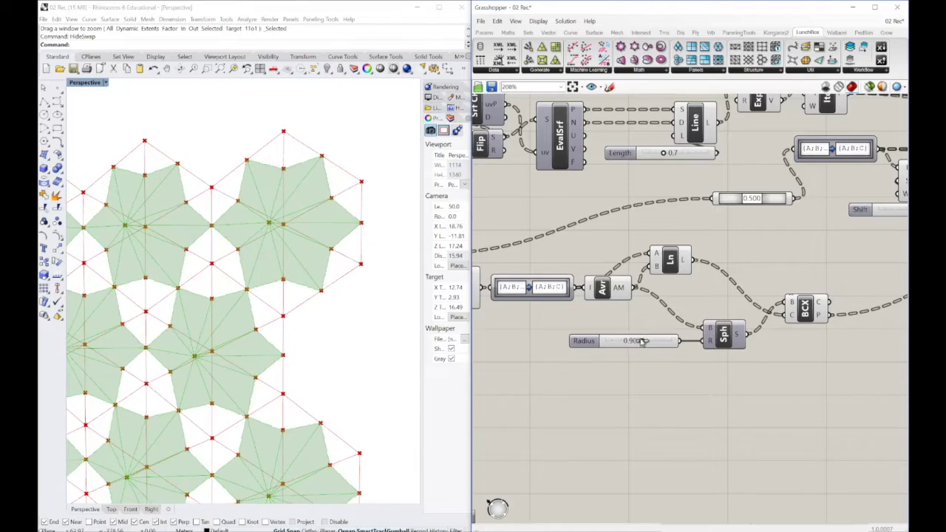
pyautogui.moveTo(607, 219); pyautogui.dragTo(759, 202, button='right')
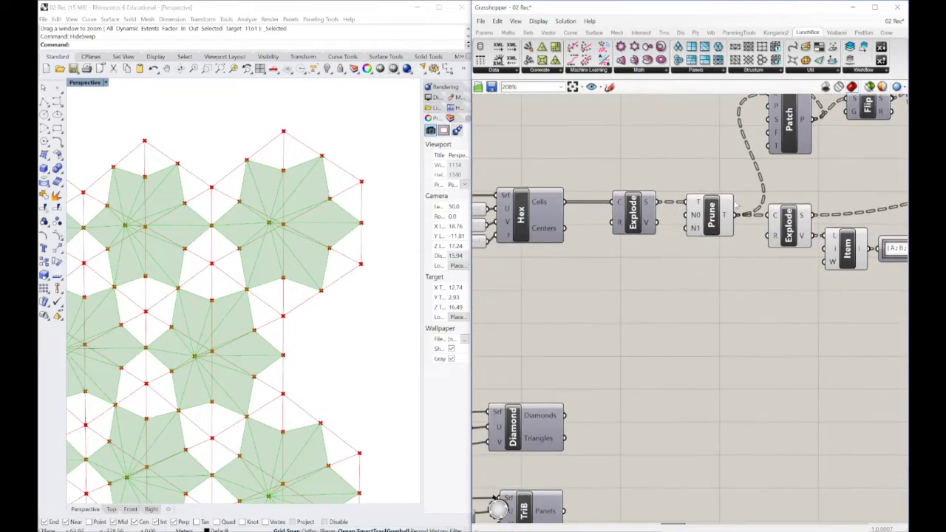
pyautogui.scroll(-6, 230, 231)
pyautogui.keyDown('shift'); pyautogui.moveTo(206, 289); pyautogui.dragTo(210, 278, button='right'); pyautogui.keyUp('shift')
pyautogui.scroll(-4, 211, 279)
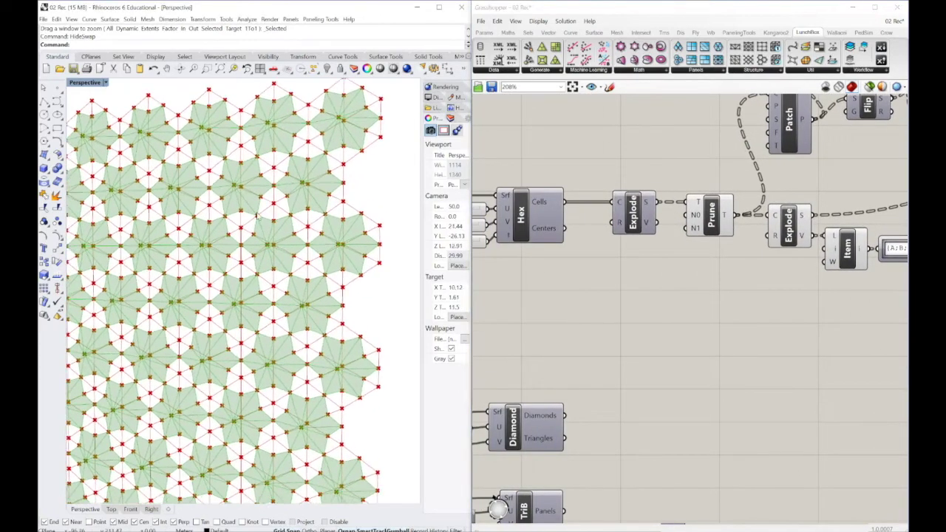
pyautogui.keyDown('shift'); pyautogui.moveTo(241, 229); pyautogui.dragTo(234, 226, button='right'); pyautogui.keyUp('shift')
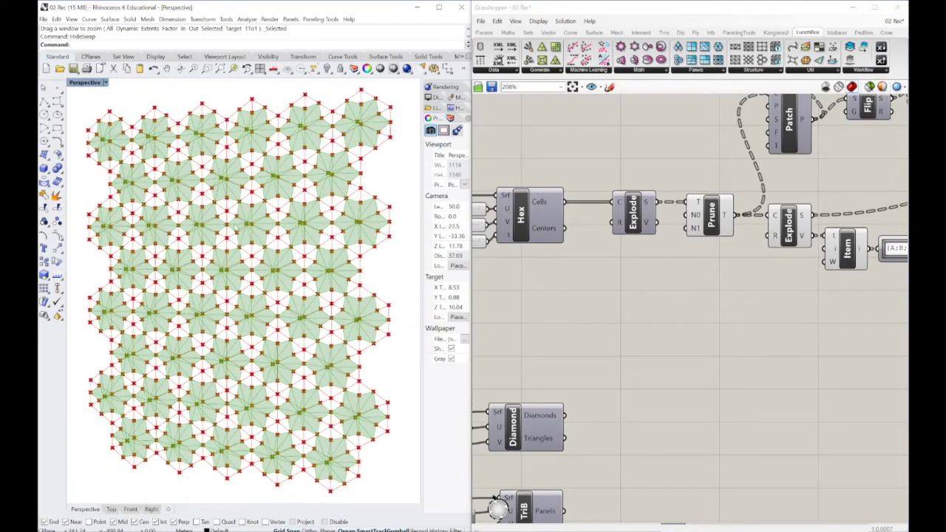
# - Move the unused Diamond, TriB, SQuads and QuadStag component sets together up close beneath the Hex component
pyautogui.moveTo(636, 253); pyautogui.dragTo(760, 213, button='right')
pyautogui.scroll(-2, 679, 228)
pyautogui.moveTo(661, 288); pyautogui.dragTo(693, 194, button='right')
pyautogui.moveTo(742, 196); pyautogui.dragTo(562, 489)
pyautogui.moveTo(665, 238); pyautogui.dragTo(651, 357, button='right')
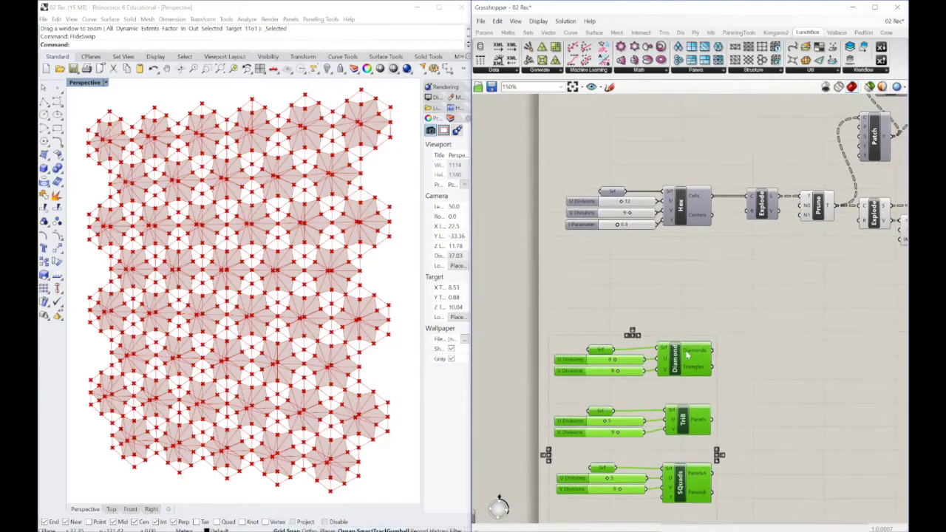
pyautogui.moveTo(688, 362); pyautogui.dragTo(688, 282)
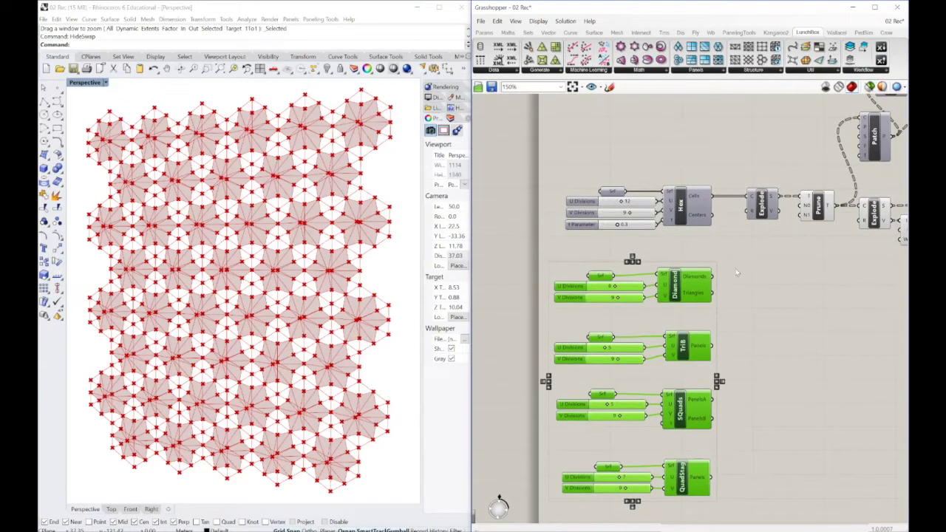
pyautogui.click(730, 263)
# - Disconnect the Hex Cells output from the first Explode component and connect the Diamonds output of the Diamond component instead
pyautogui.scroll(1, 758, 262)
pyautogui.moveTo(691, 285); pyautogui.dragTo(673, 327, button='right')
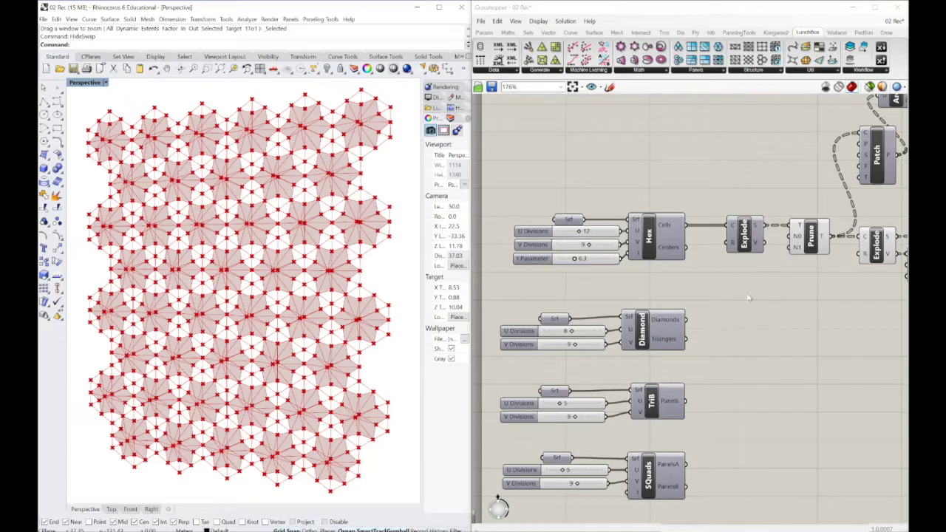
pyautogui.moveTo(738, 294); pyautogui.dragTo(745, 296, button='right')
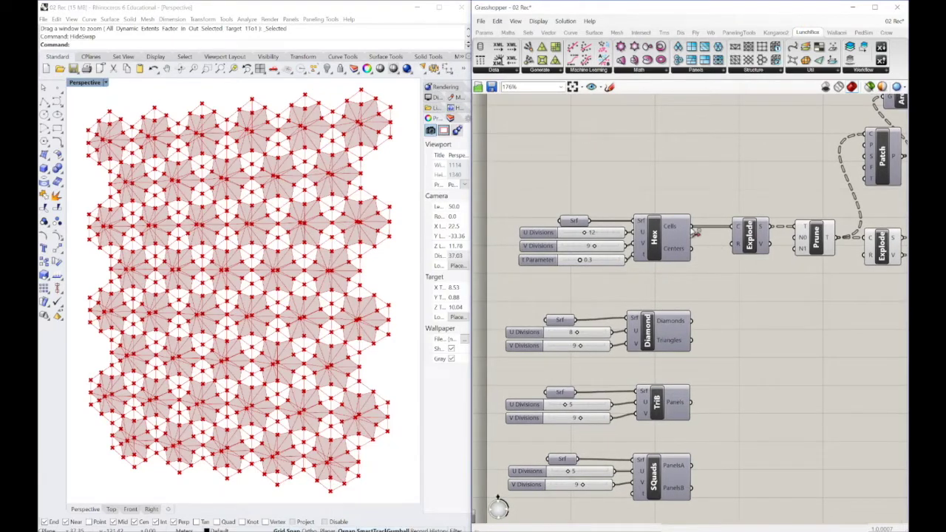
pyautogui.keyDown('ctrl'); pyautogui.moveTo(694, 231); pyautogui.dragTo(736, 229); pyautogui.keyUp('ctrl')
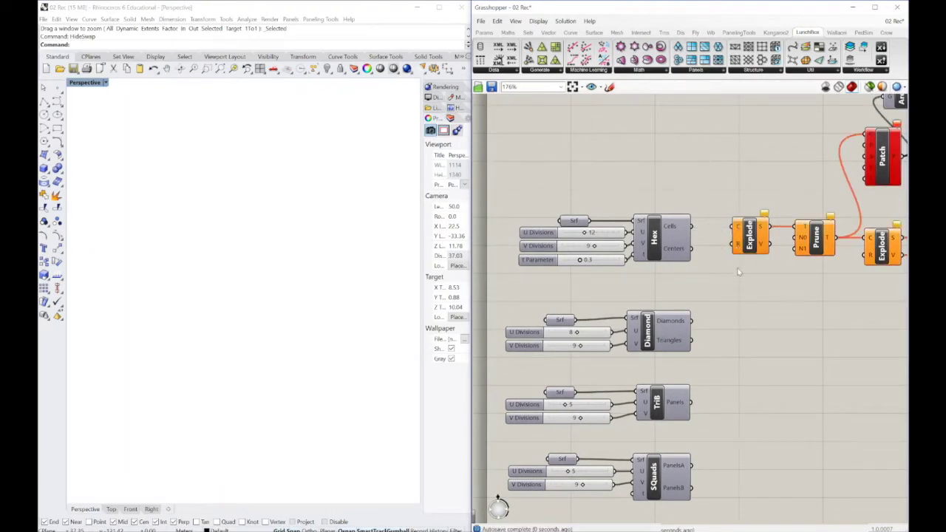
pyautogui.moveTo(756, 294); pyautogui.dragTo(739, 292, button='right')
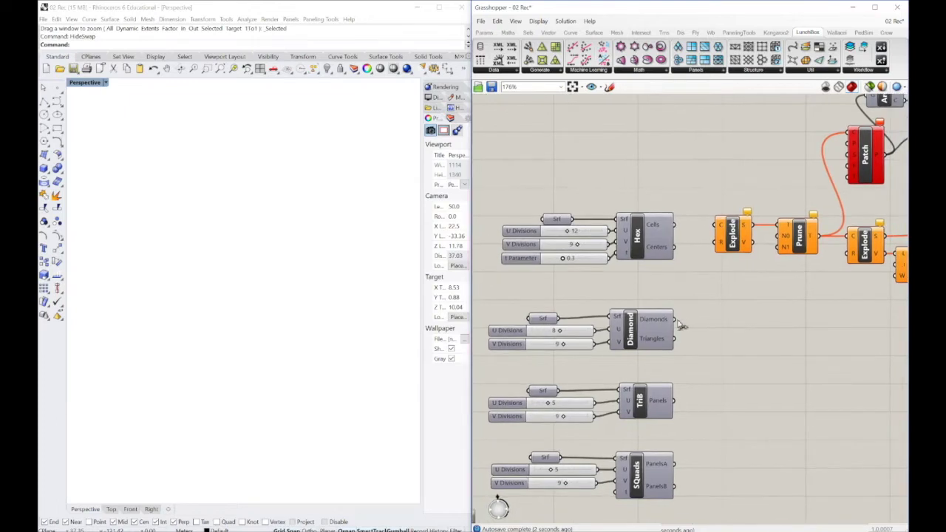
pyautogui.moveTo(678, 322); pyautogui.dragTo(716, 225)
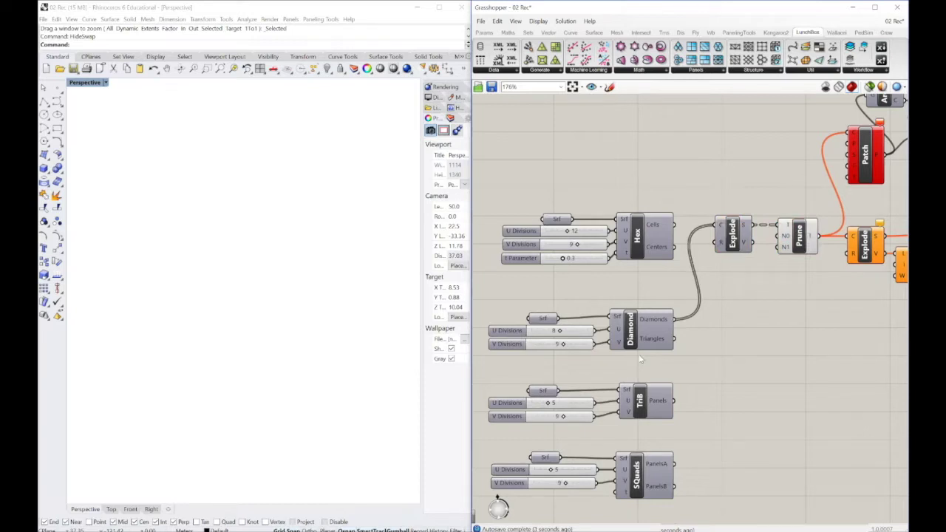
# - Inspect the first Explode component's segments in a temporary panel, and delete the panel
pyautogui.moveTo(734, 309); pyautogui.dragTo(691, 325, button='right')
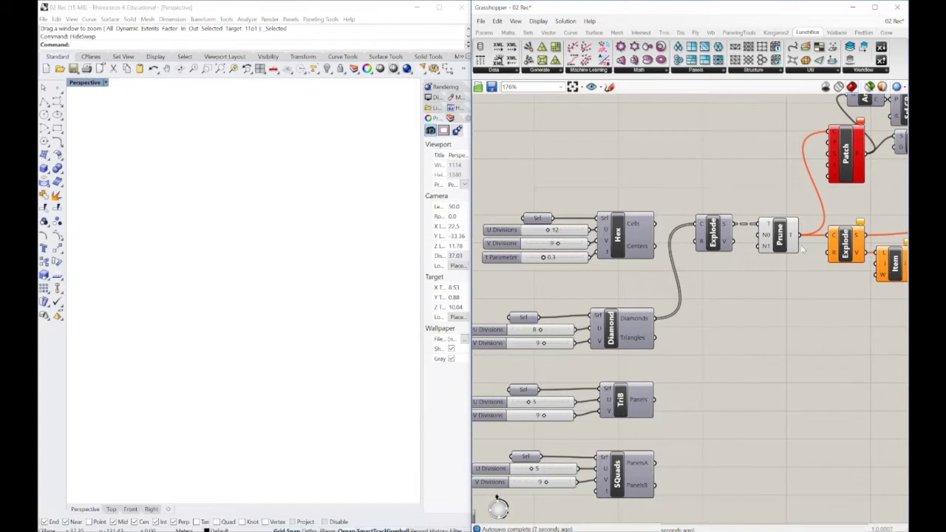
pyautogui.moveTo(802, 249); pyautogui.dragTo(787, 247, button='right')
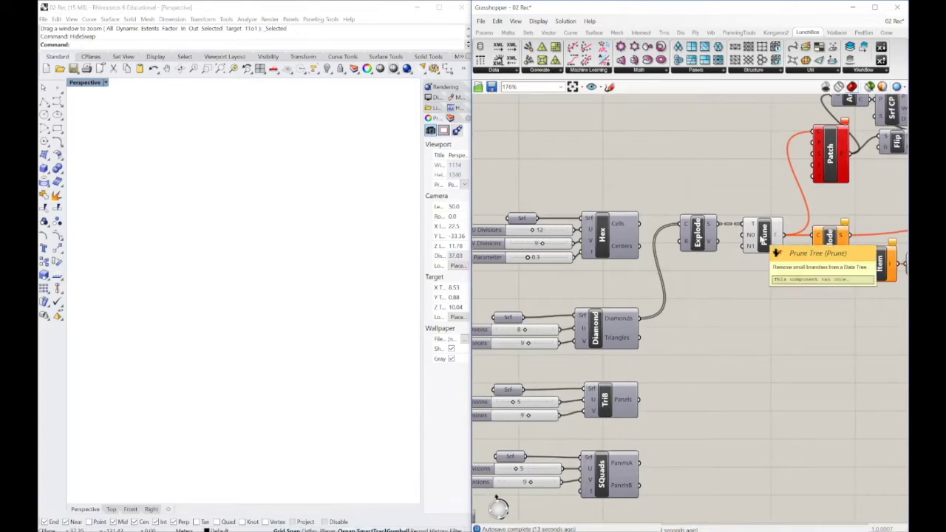
pyautogui.click(484, 32)
pyautogui.moveTo(604, 60); pyautogui.dragTo(776, 319)
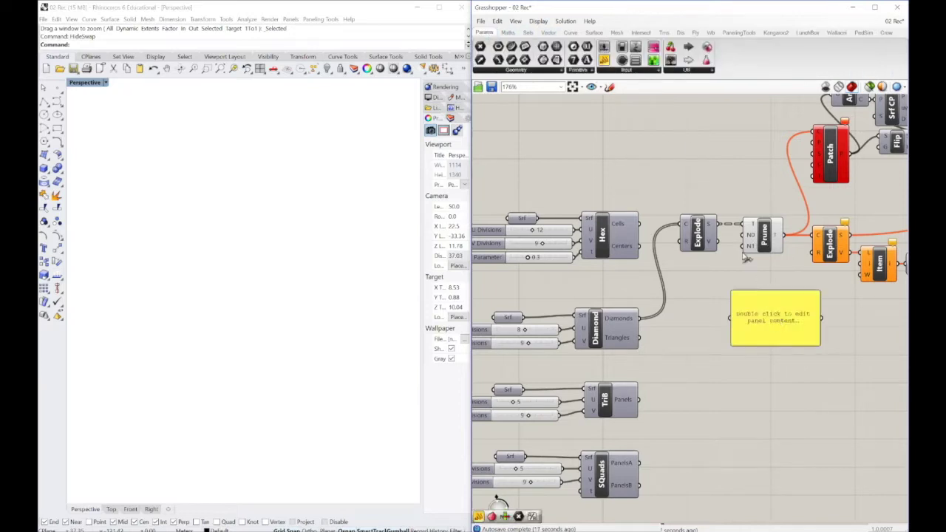
pyautogui.moveTo(718, 223); pyautogui.dragTo(731, 317)
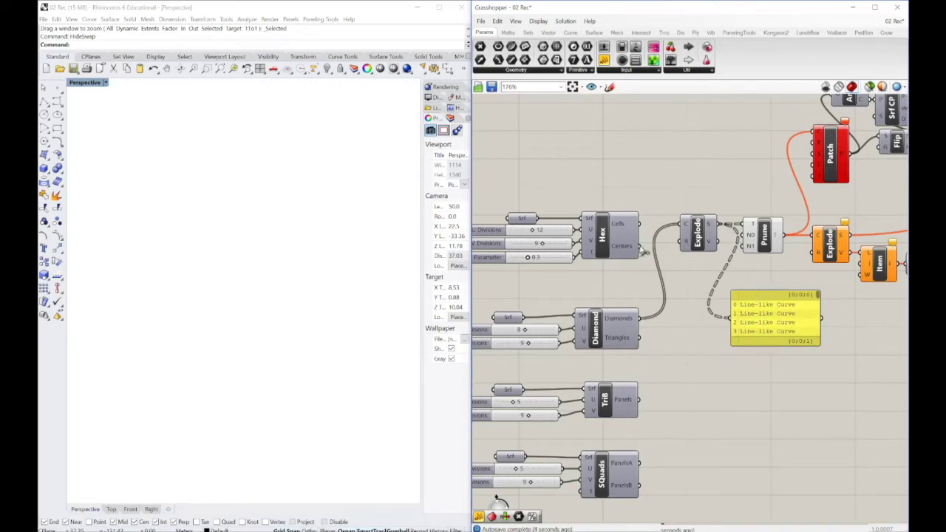
pyautogui.moveTo(798, 311); pyautogui.dragTo(793, 339)
pyautogui.click(498, 21)
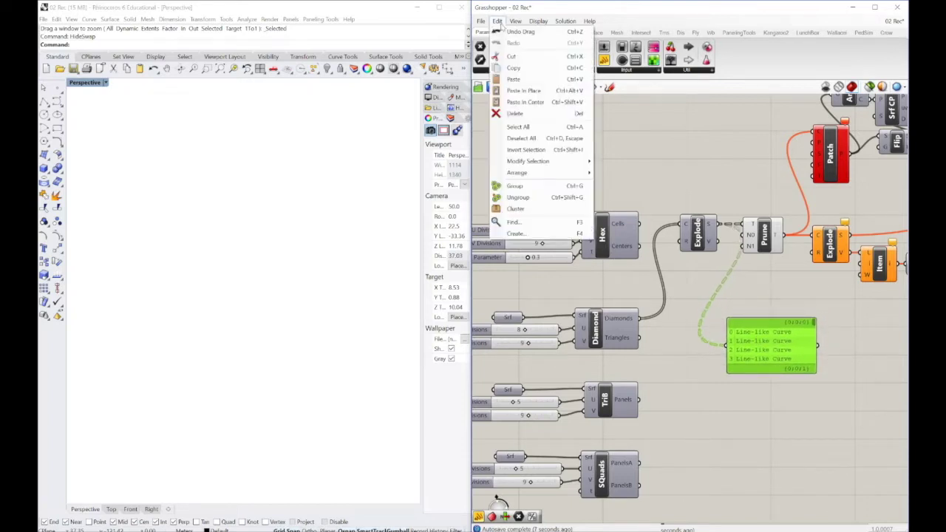
pyautogui.click(536, 118)
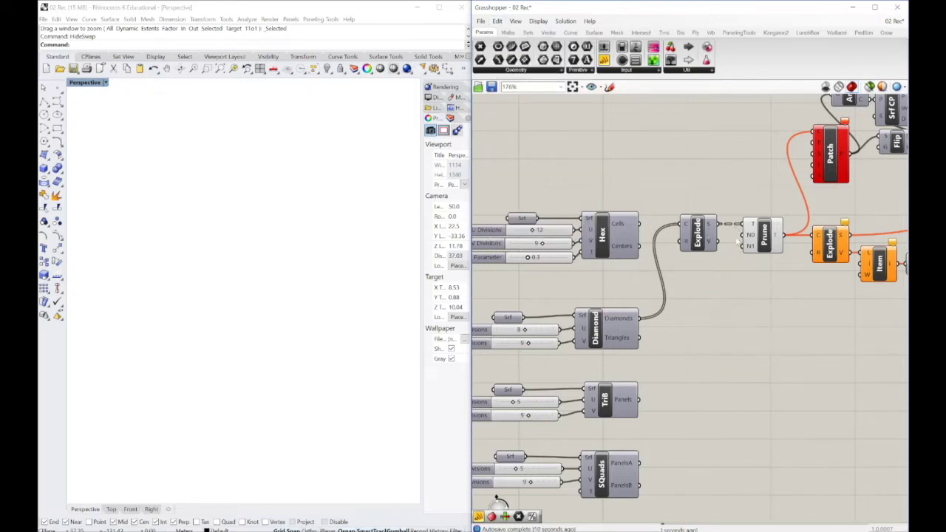
# - Add a 1<6 number slider, connect it to the minimum (N0) input of Prune, set it to 4 and place it beneath Prune
pyautogui.doubleClick(759, 300)
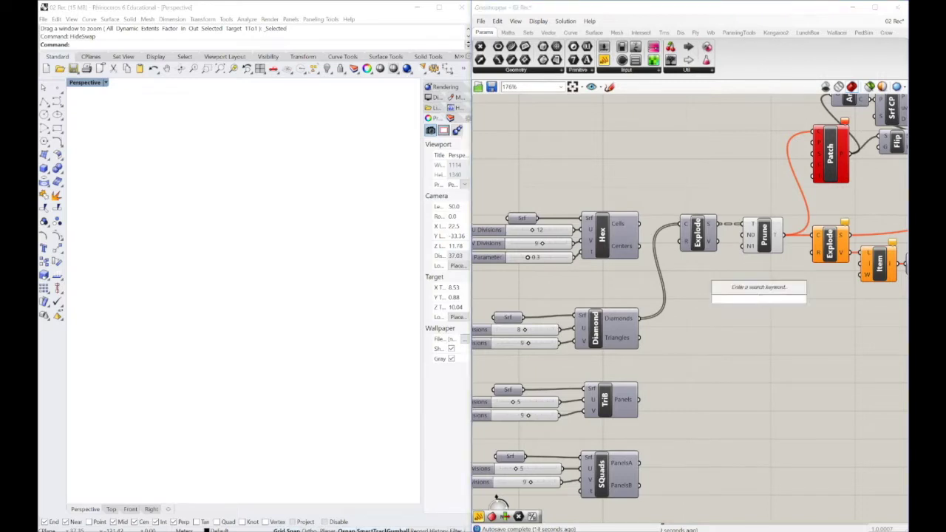
pyautogui.write('0')
pyautogui.press('BackSpace')
pyautogui.write('1<6')
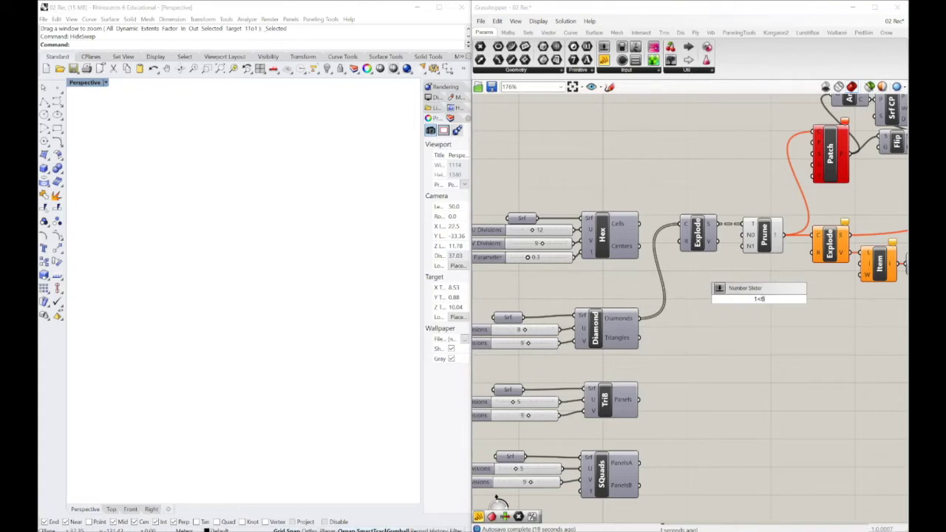
pyautogui.press('Return')
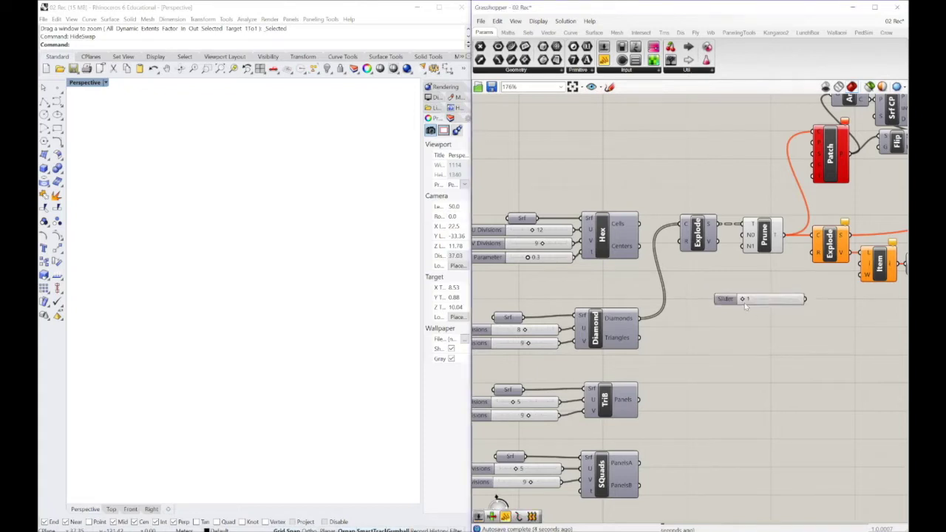
pyautogui.moveTo(745, 306); pyautogui.dragTo(742, 245)
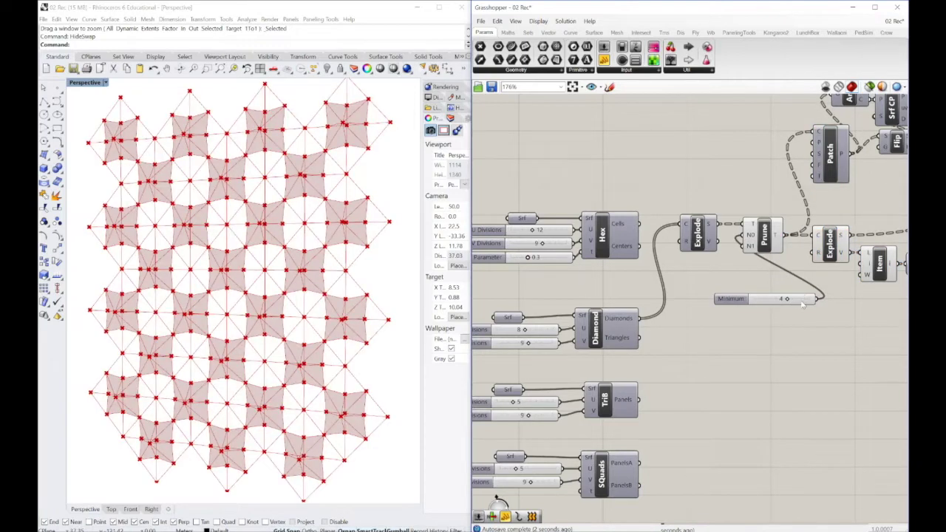
pyautogui.moveTo(803, 304); pyautogui.dragTo(772, 271)
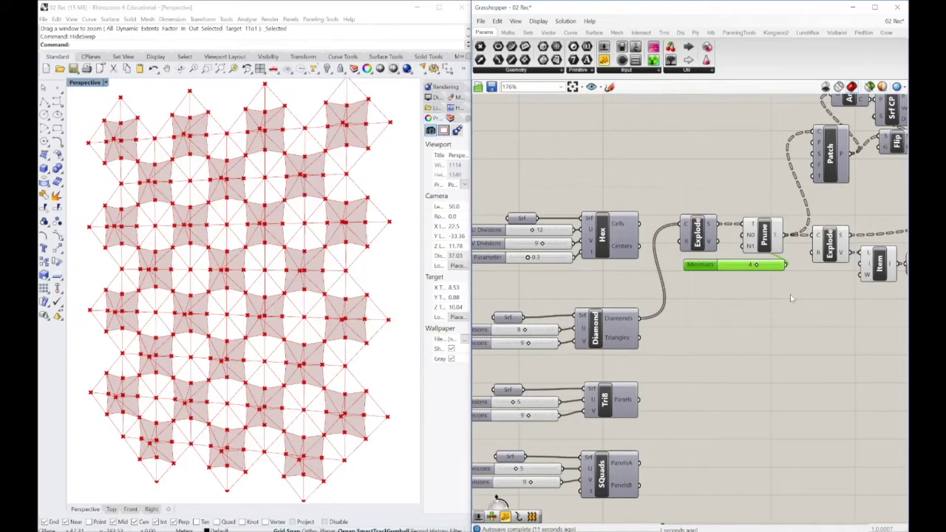
# - Set the Diamond component's U Divisions to 12
pyautogui.scroll(3, 584, 311)
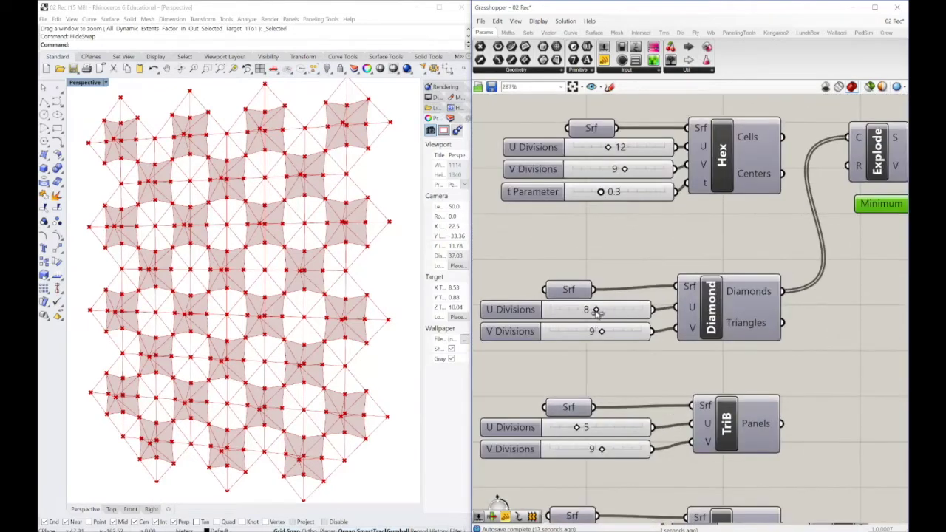
pyautogui.moveTo(583, 312); pyautogui.dragTo(620, 310)
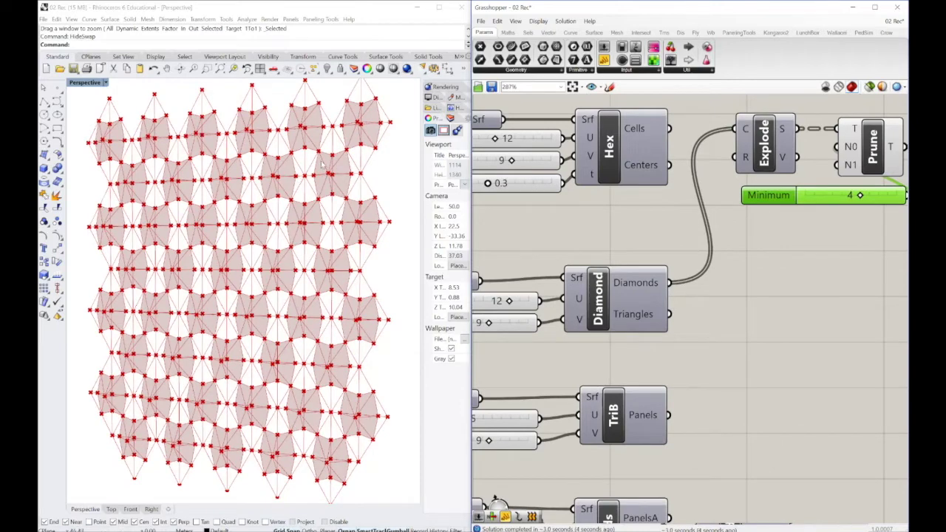
# - Set the radius of the Sphere component to 1.21
pyautogui.moveTo(683, 256); pyautogui.dragTo(673, 256, button='right')
pyautogui.scroll(-3, 674, 256)
pyautogui.moveTo(791, 264); pyautogui.dragTo(756, 272, button='right')
pyautogui.scroll(5, 755, 273)
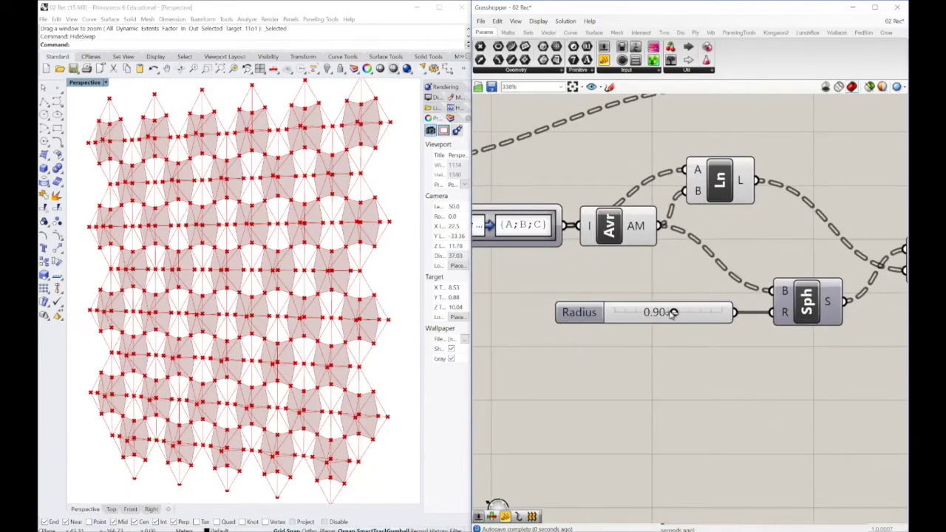
pyautogui.moveTo(673, 313); pyautogui.dragTo(696, 307)
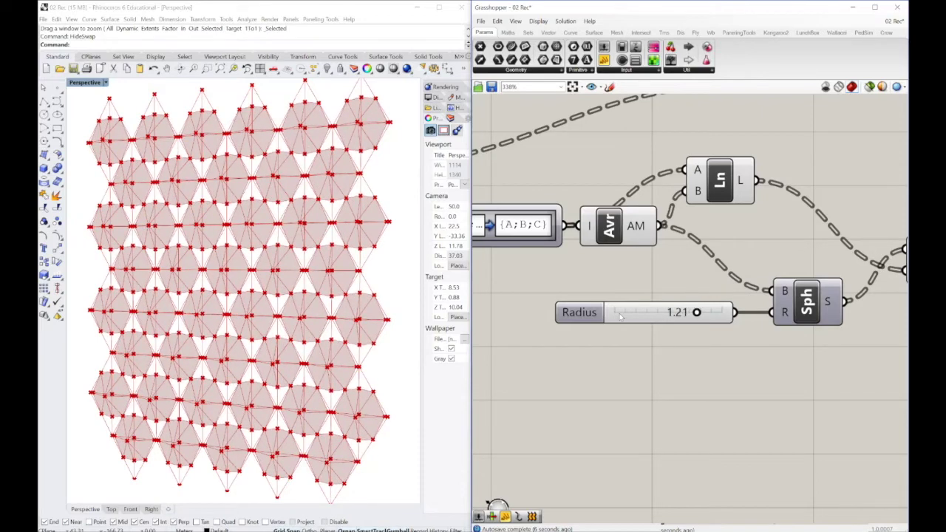
# - Return to the panel components and locate where the TriB component sits in the component library
pyautogui.moveTo(583, 245); pyautogui.dragTo(805, 242, button='right')
pyautogui.scroll(-2, 785, 242)
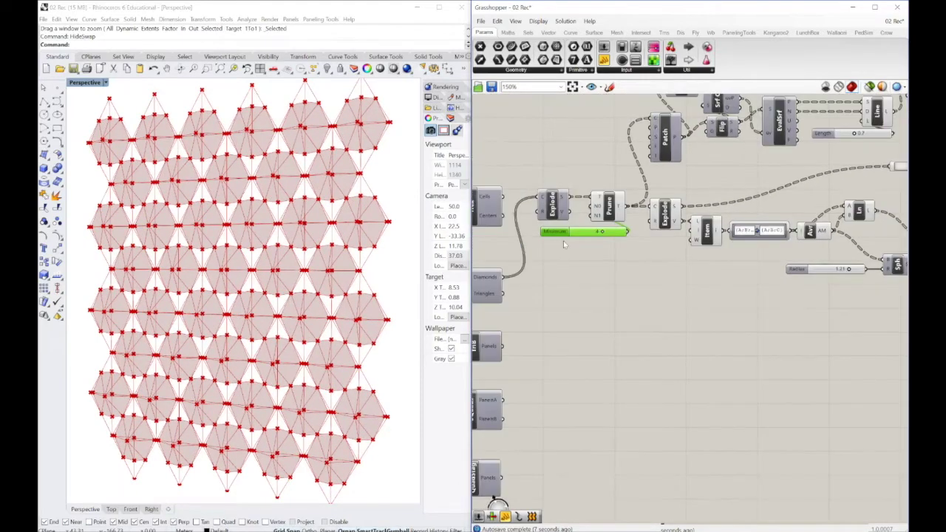
pyautogui.moveTo(563, 239); pyautogui.dragTo(702, 242, button='right')
pyautogui.scroll(2, 638, 248)
pyautogui.moveTo(625, 259); pyautogui.dragTo(679, 283, button='right')
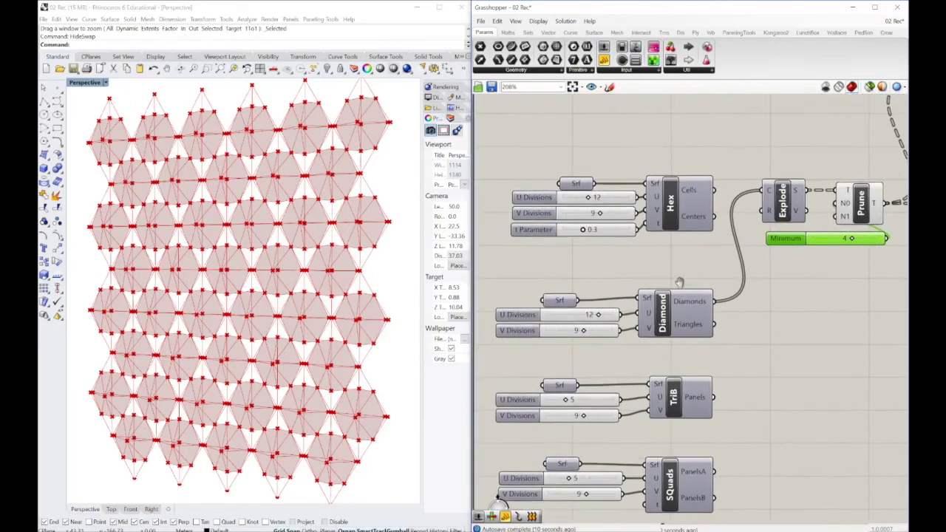
pyautogui.scroll(-1, 672, 281)
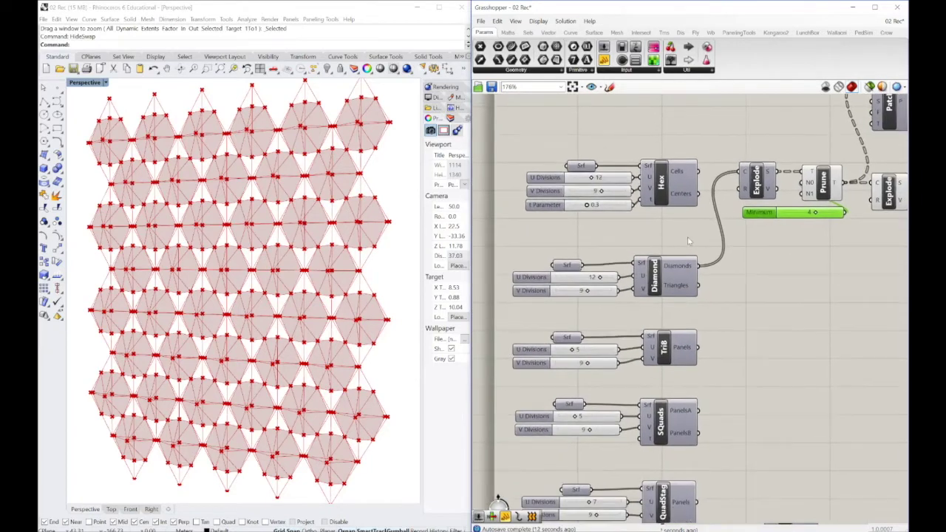
pyautogui.keyDown('ctrl'); pyautogui.keyDown('alt'); pyautogui.click(672, 347); pyautogui.keyUp('alt'); pyautogui.keyUp('ctrl')
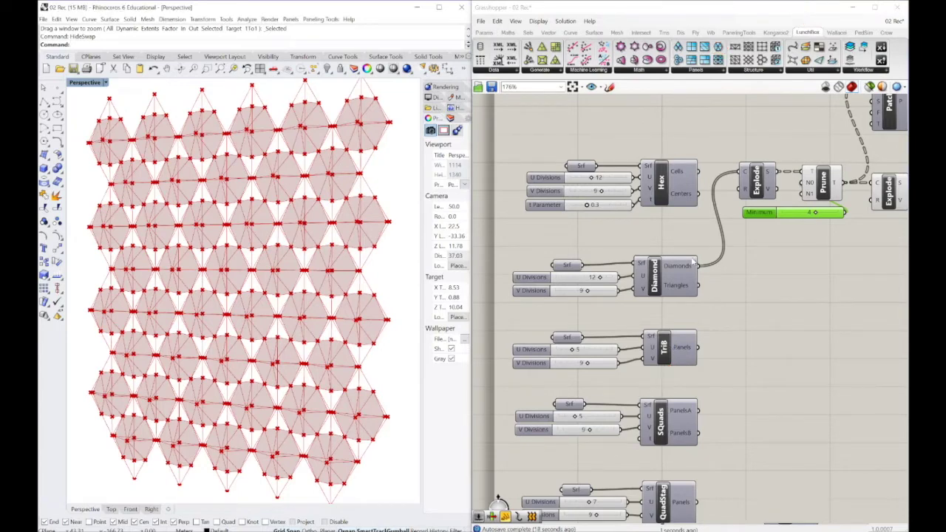
# - Replace the Diamonds input of the first Explode component with the TriB Panels output, with Prune's minimum set to 3
pyautogui.keyDown('ctrl'); pyautogui.moveTo(695, 264); pyautogui.dragTo(741, 171); pyautogui.keyUp('ctrl')
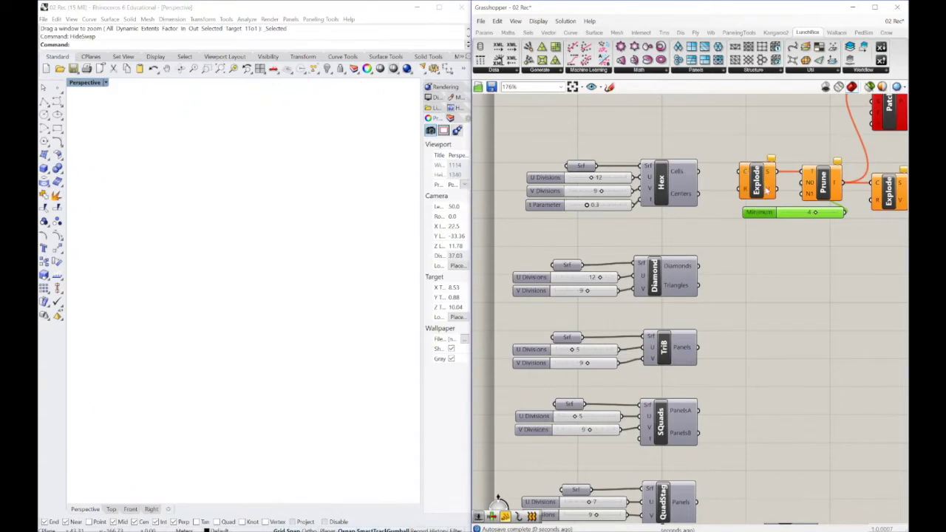
pyautogui.moveTo(814, 213); pyautogui.dragTo(804, 213)
pyautogui.moveTo(698, 347); pyautogui.dragTo(739, 173)
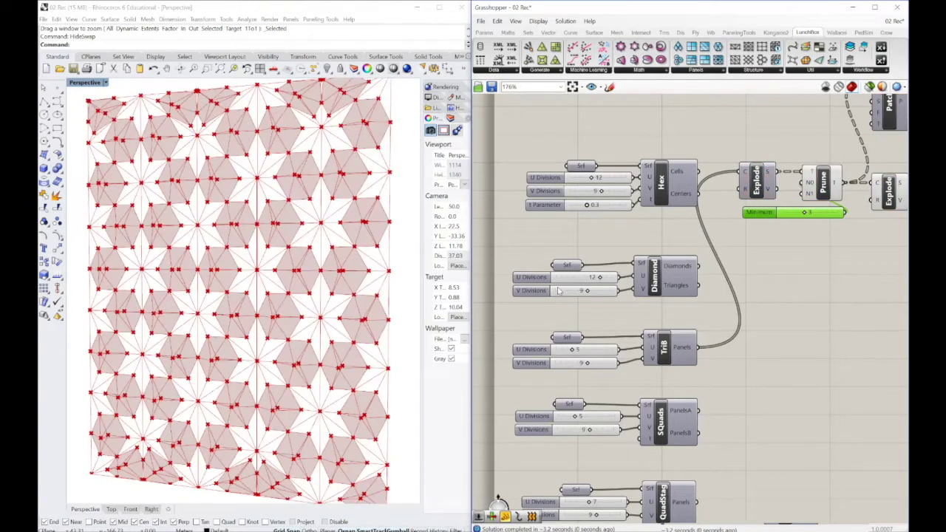
# - Examine the triangle-based star pattern in the Perspective viewport, especially the cells along the surface's upper edge
pyautogui.scroll(3, 282, 228)
pyautogui.scroll(3, 275, 218)
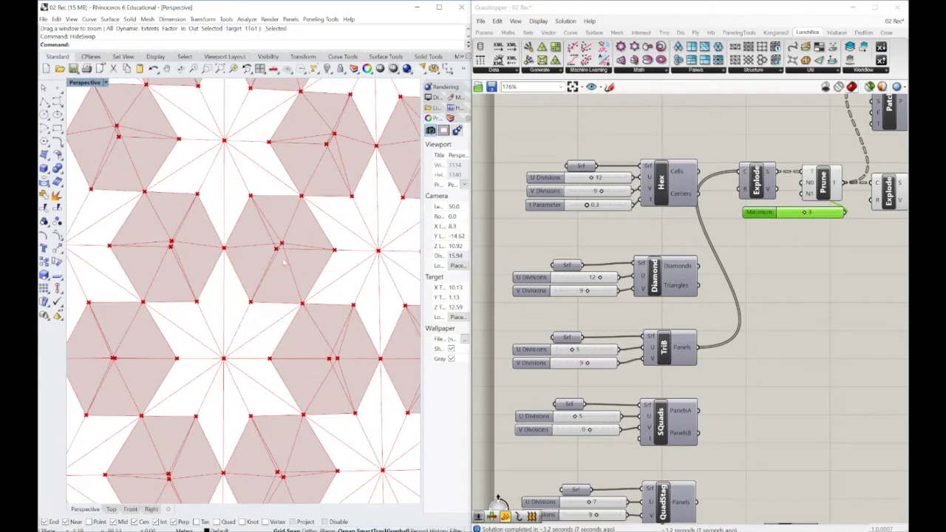
pyautogui.scroll(-6, 284, 261)
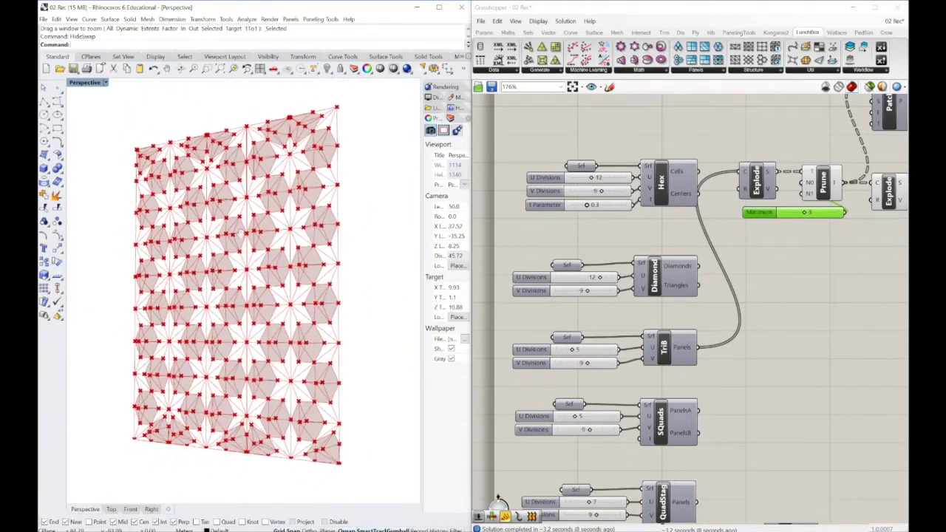
pyautogui.scroll(2, 244, 232)
pyautogui.scroll(1, 313, 130)
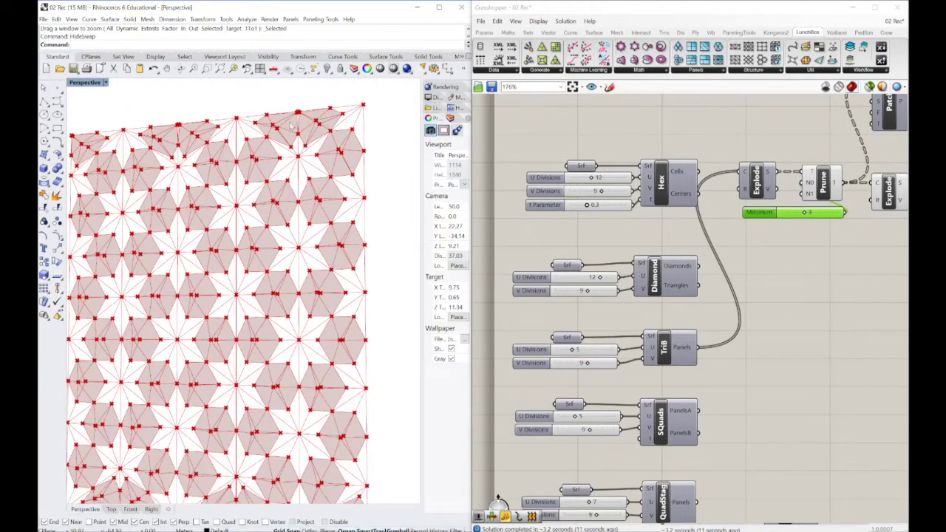
pyautogui.keyDown('shift'); pyautogui.moveTo(178, 145); pyautogui.dragTo(204, 139, button='right'); pyautogui.keyUp('shift')
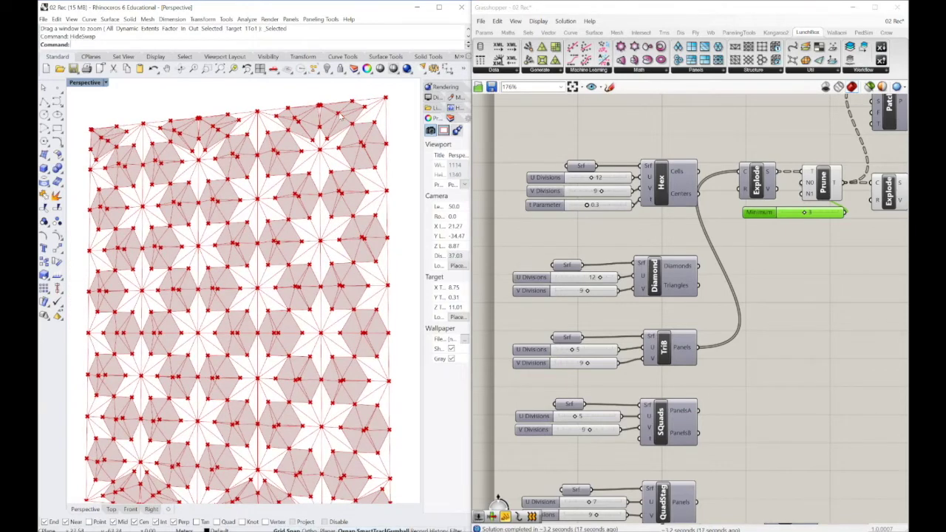
pyautogui.moveTo(250, 129); pyautogui.dragTo(214, 132, button='right')
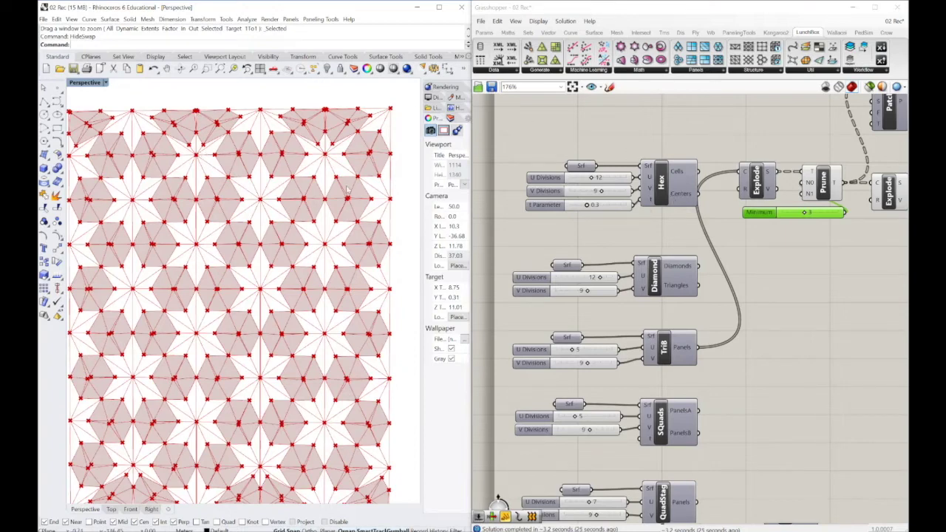
pyautogui.moveTo(823, 221); pyautogui.dragTo(753, 227, button='right')
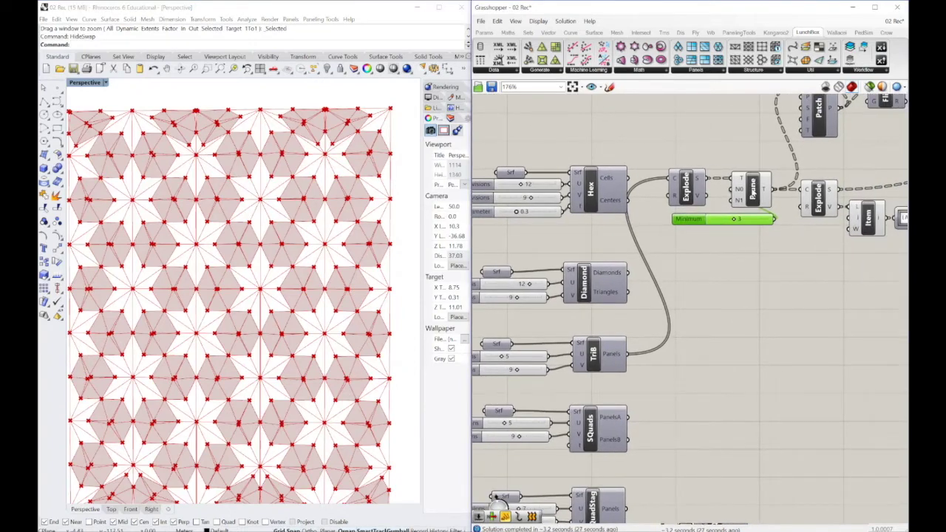
pyautogui.moveTo(198, 119); pyautogui.dragTo(268, 184, button='right')
# - Set the Sphere radius to 0.35 for the triangle-based pattern
pyautogui.scroll(-2, 228, 153)
pyautogui.moveTo(850, 230); pyautogui.dragTo(573, 209, button='right')
pyautogui.scroll(3, 773, 241)
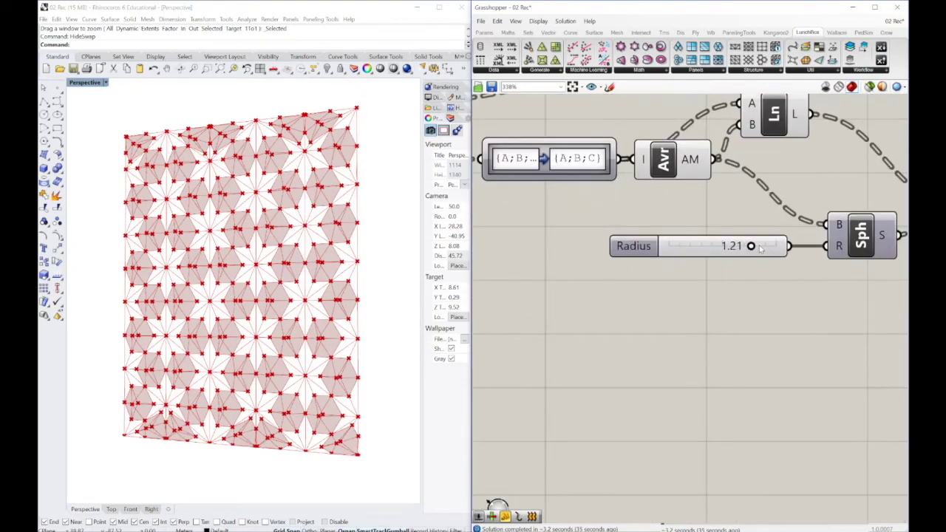
pyautogui.moveTo(751, 247); pyautogui.dragTo(687, 247)
pyautogui.moveTo(201, 200); pyautogui.dragTo(190, 204, button='right')
# - Set Prune's minimum to 4 and connect the PanelsA output of SQuads to the first Explode component's curve input
pyautogui.click(549, 193)
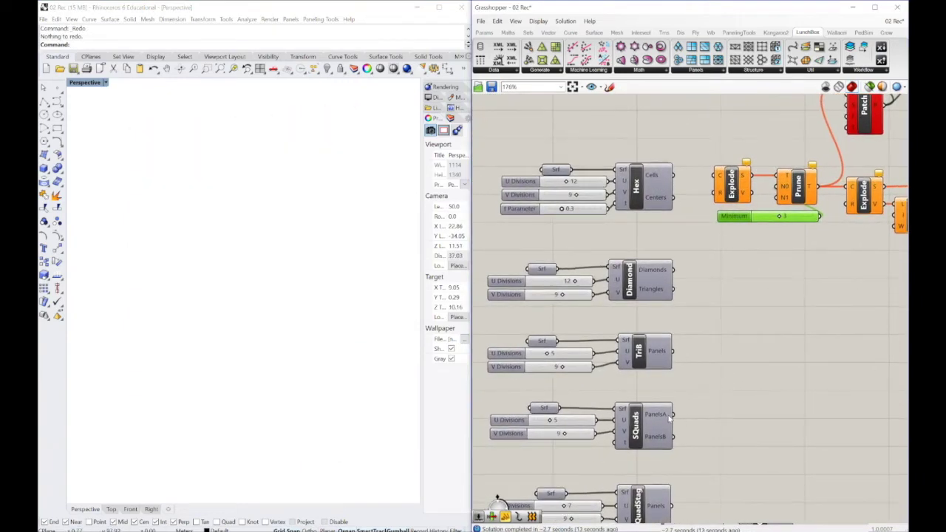
pyautogui.moveTo(786, 217); pyautogui.dragTo(790, 216)
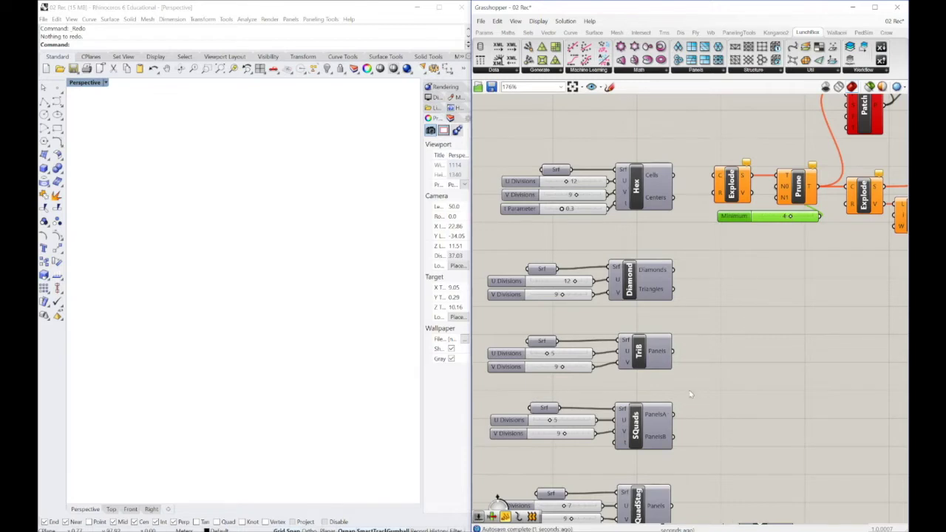
pyautogui.moveTo(674, 414); pyautogui.dragTo(718, 176)
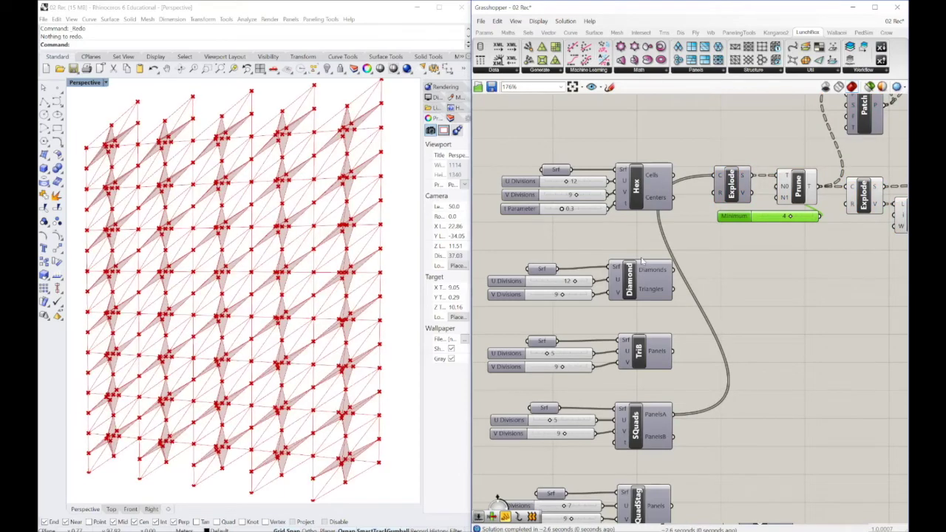
# - Set the Sphere radius to 1.17 for the skewed quad pattern
pyautogui.moveTo(343, 275); pyautogui.dragTo(317, 283, button='right')
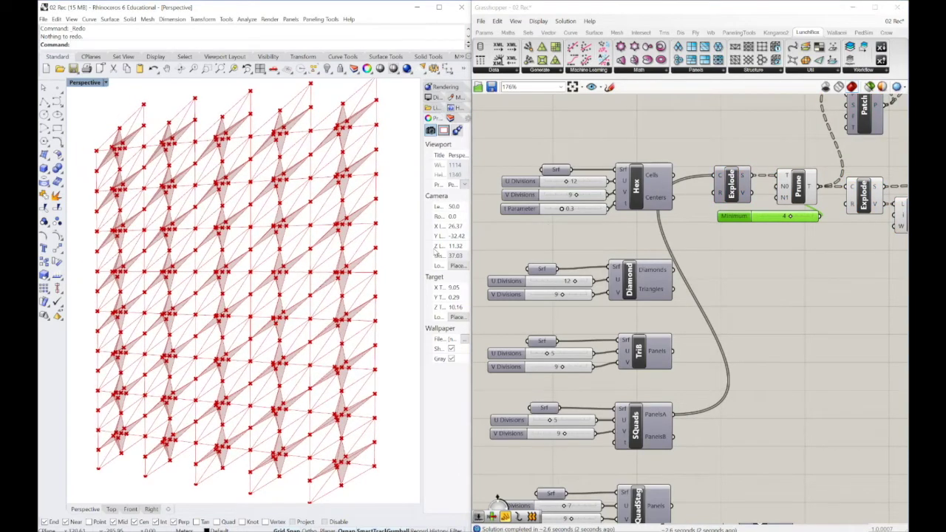
pyautogui.moveTo(812, 272); pyautogui.dragTo(545, 258, button='right')
pyautogui.scroll(-2, 709, 263)
pyautogui.scroll(5, 755, 250)
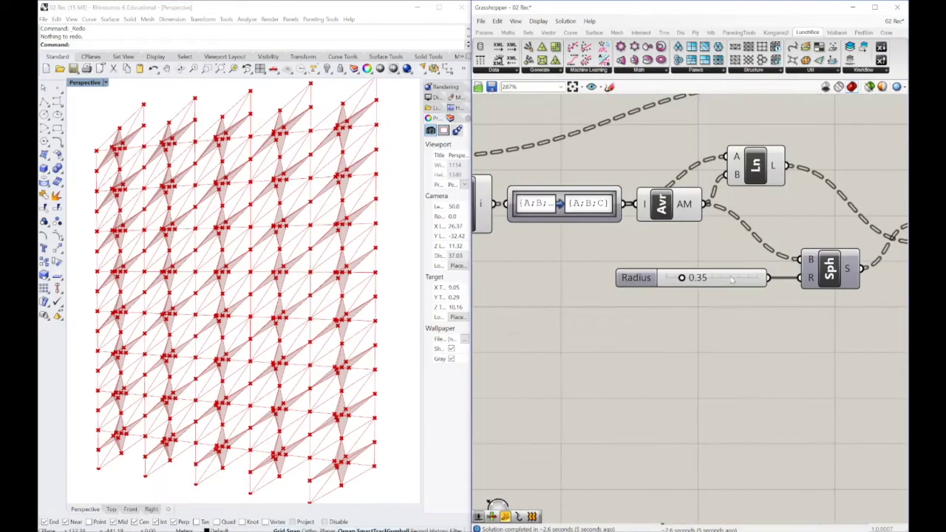
pyautogui.moveTo(680, 277); pyautogui.dragTo(733, 277)
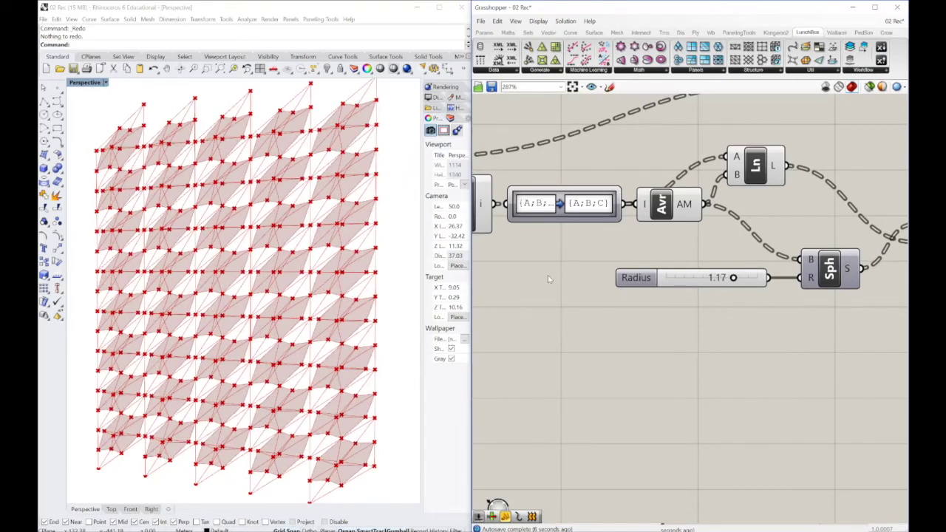
# - Locate QuadStag in the component library and connect its Panels output to the first Explode component in place of PanelsA
pyautogui.moveTo(556, 274); pyautogui.dragTo(749, 259, button='right')
pyautogui.scroll(-3, 749, 259)
pyautogui.moveTo(667, 262); pyautogui.dragTo(770, 258, button='right')
pyautogui.moveTo(539, 298); pyautogui.dragTo(644, 304, button='right')
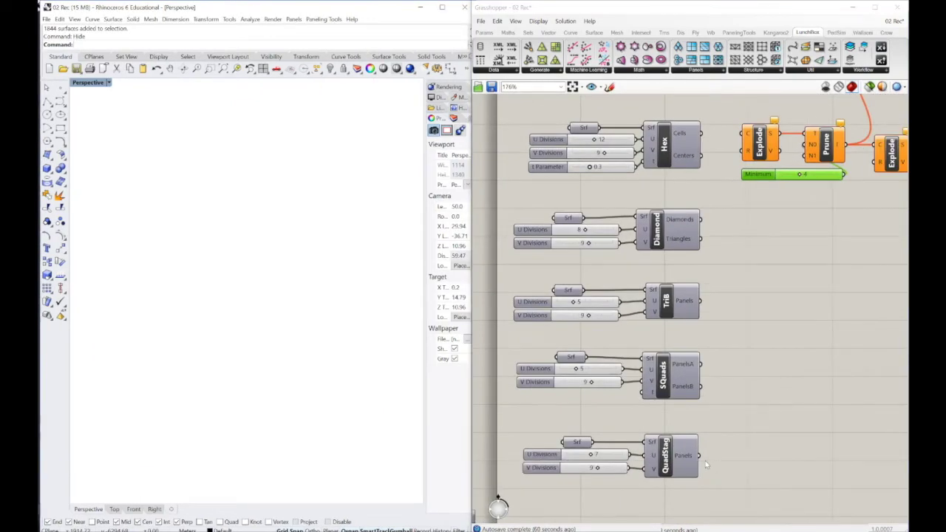
pyautogui.click(682, 459)
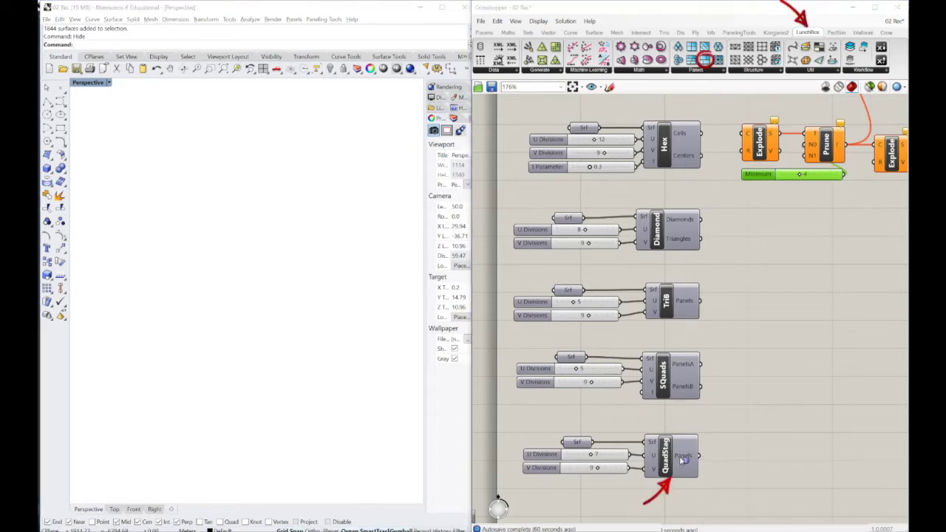
pyautogui.moveTo(701, 456)
pyautogui.mouseDown()
pyautogui.moveTo(757, 348)
pyautogui.moveTo(710, 194)
pyautogui.moveTo(743, 137)
pyautogui.mouseUp()
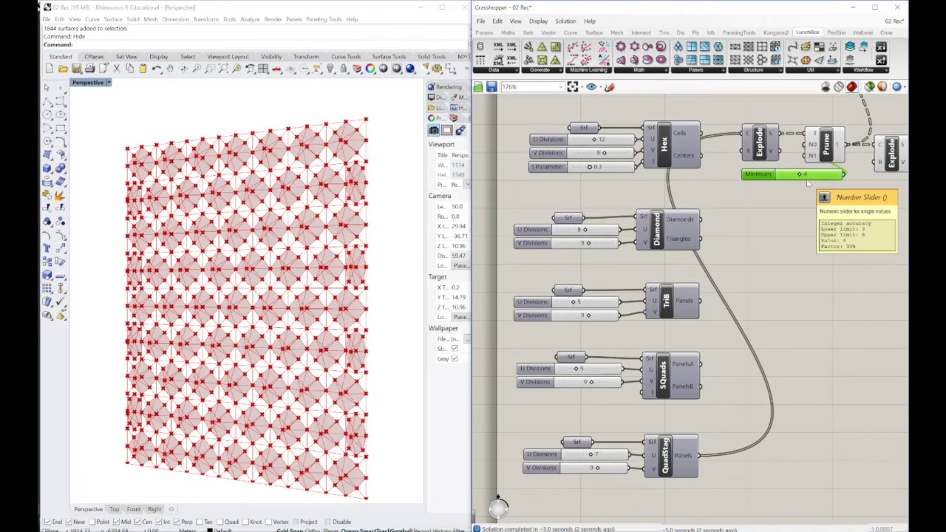
# - Set the Sphere radius to 0.60 for the staggered quad pattern
pyautogui.moveTo(761, 279); pyautogui.dragTo(531, 289, button='right')
pyautogui.scroll(3, 762, 215)
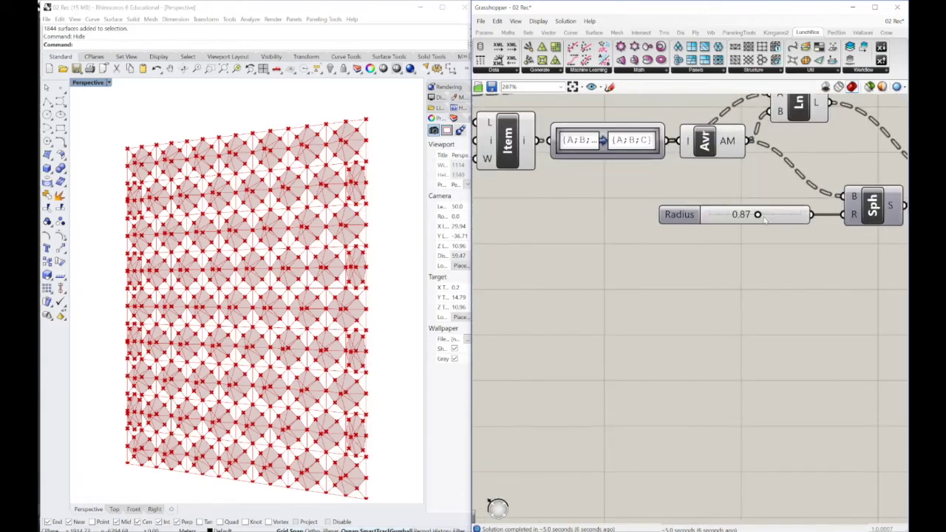
pyautogui.moveTo(759, 217)
pyautogui.mouseDown()
pyautogui.moveTo(744, 216)
pyautogui.moveTo(777, 215)
pyautogui.moveTo(743, 217)
pyautogui.mouseUp()
# - Set the Curve Point parameter that feeds the path mapper to 1.000
pyautogui.moveTo(781, 182); pyautogui.dragTo(703, 299, button='right')
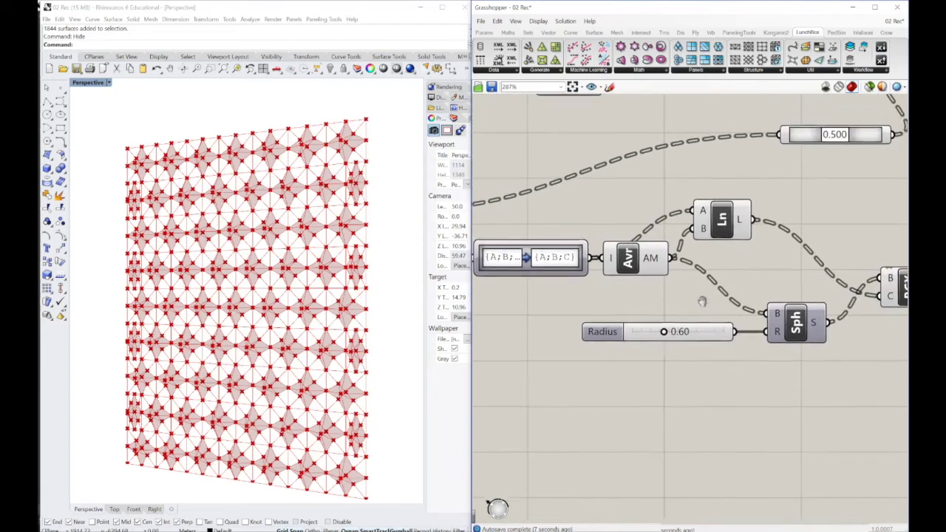
pyautogui.scroll(-1, 703, 302)
pyautogui.moveTo(778, 217); pyautogui.dragTo(696, 250, button='right')
pyautogui.scroll(4, 696, 249)
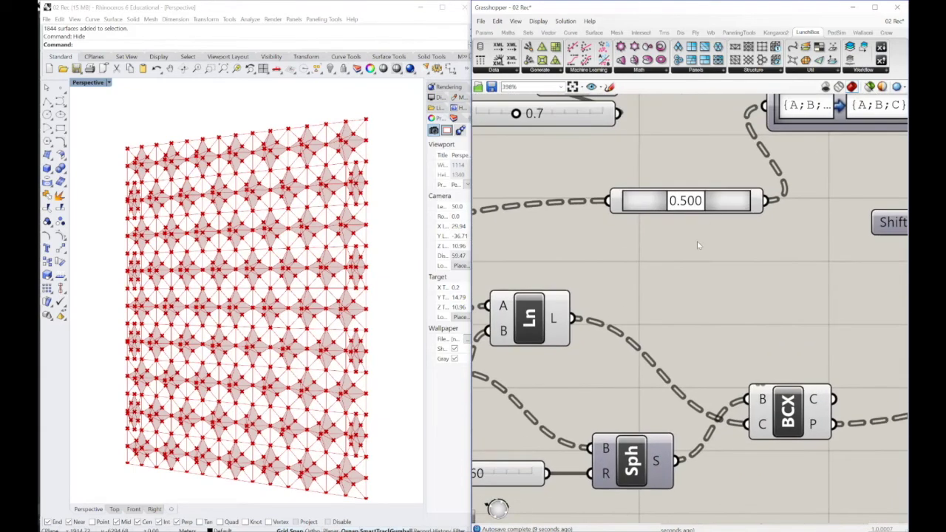
pyautogui.moveTo(676, 194); pyautogui.dragTo(735, 190)
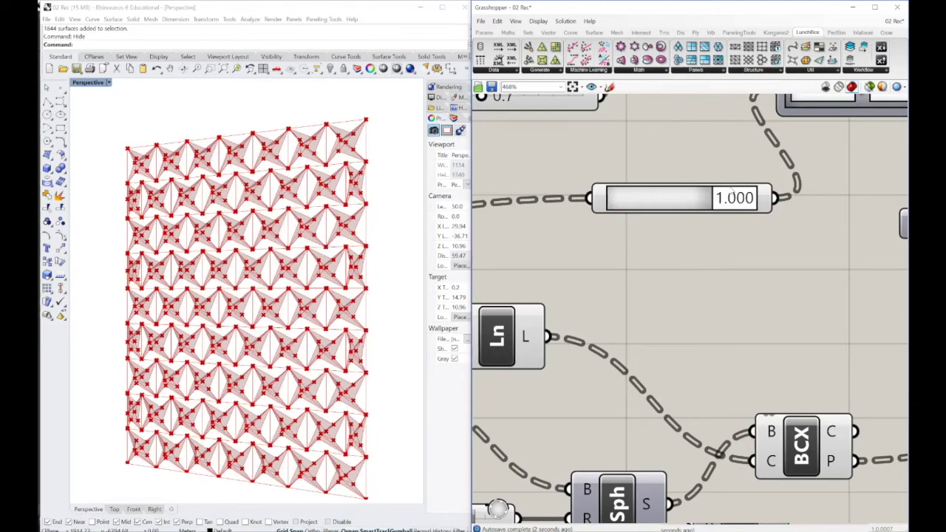
# - Connect the Hex Cells output to the first Explode component in place of the QuadStag panels and set Prune's minimum to 6
pyautogui.scroll(-7, 607, 260)
pyautogui.scroll(3, 606, 258)
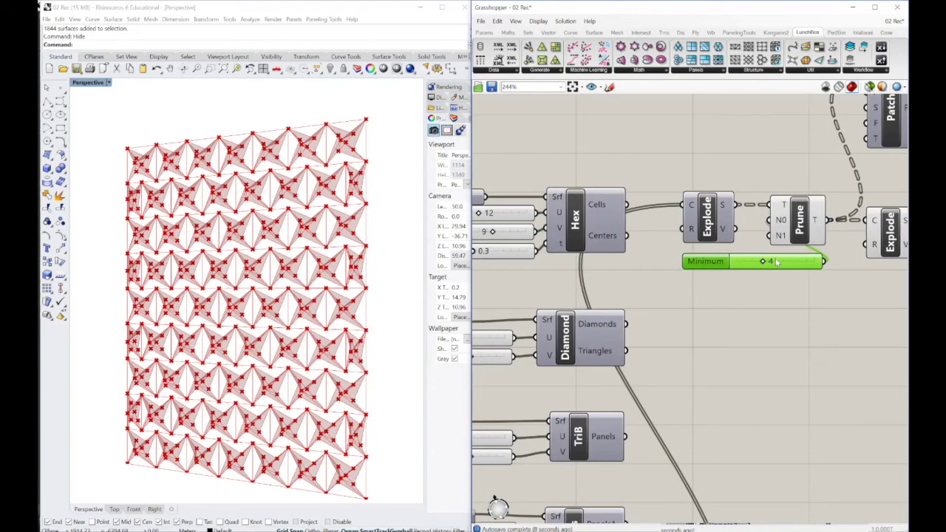
pyautogui.keyDown('shift'); pyautogui.moveTo(625, 205); pyautogui.dragTo(682, 205); pyautogui.keyUp('shift')
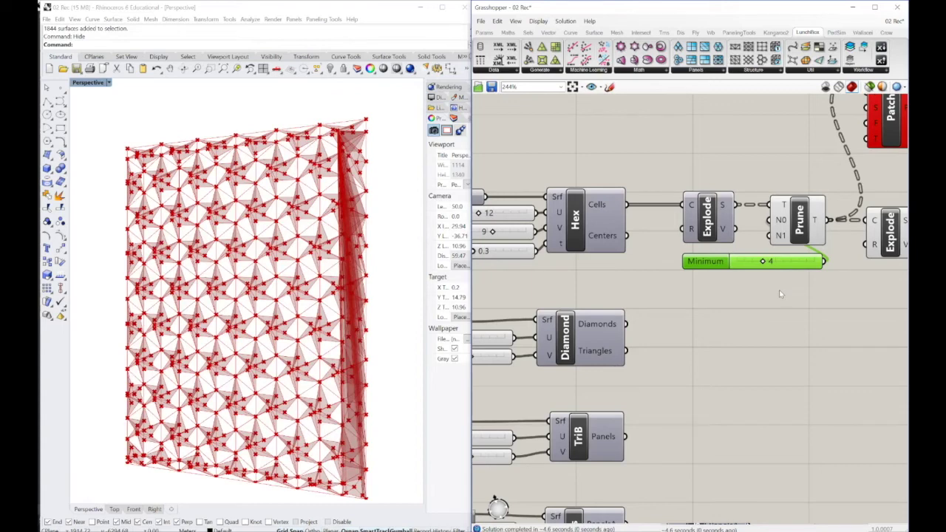
pyautogui.doubleClick(754, 262)
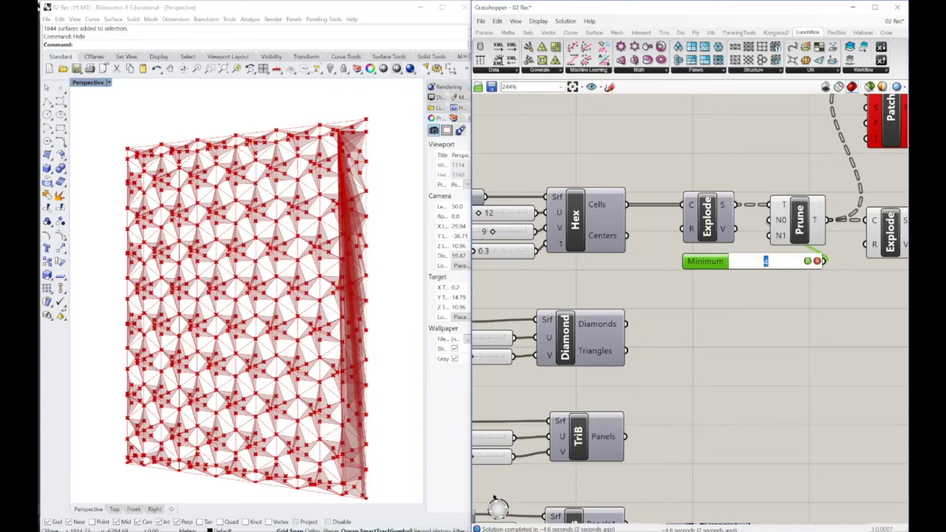
pyautogui.press('Return')
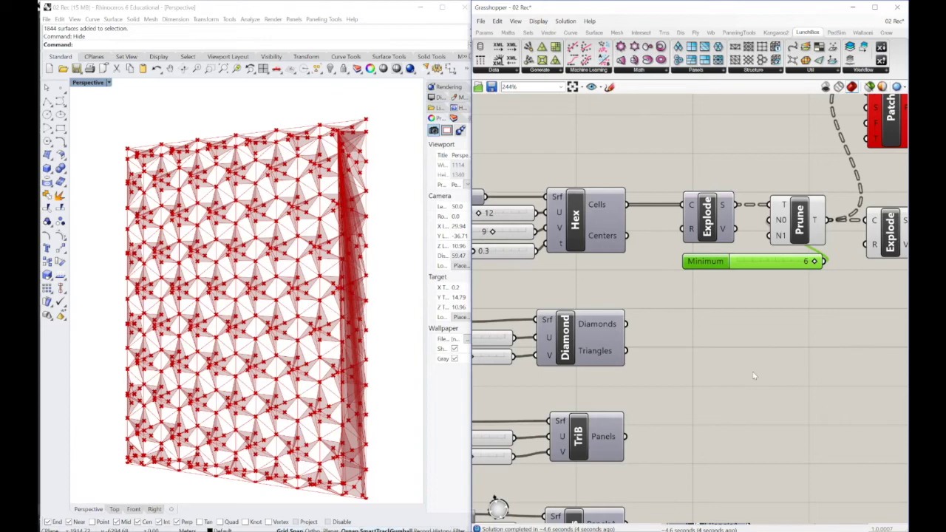
# - Set the Curve Point parameter to the 1/2 (mid) preset for the hexagonal cells
pyautogui.moveTo(779, 319); pyautogui.dragTo(569, 327, button='right')
pyautogui.moveTo(783, 266); pyautogui.dragTo(588, 285, button='right')
pyautogui.scroll(-1, 588, 286)
pyautogui.moveTo(886, 207); pyautogui.dragTo(727, 233, button='right')
pyautogui.scroll(4, 727, 231)
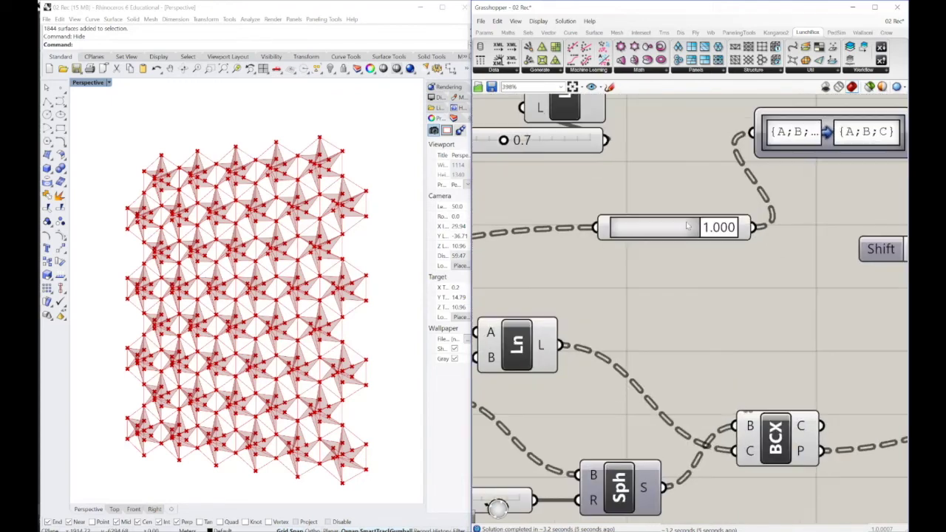
pyautogui.rightClick(686, 226)
pyautogui.click(729, 309)
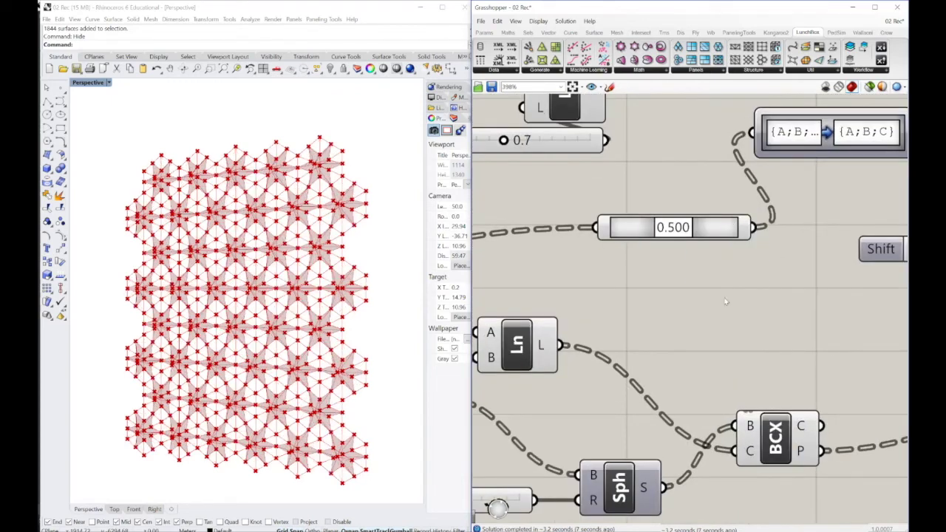
# - Set the Curve Point parameter to the 3/4 (three quarters) preset and reopen its list of presets
pyautogui.rightClick(706, 227)
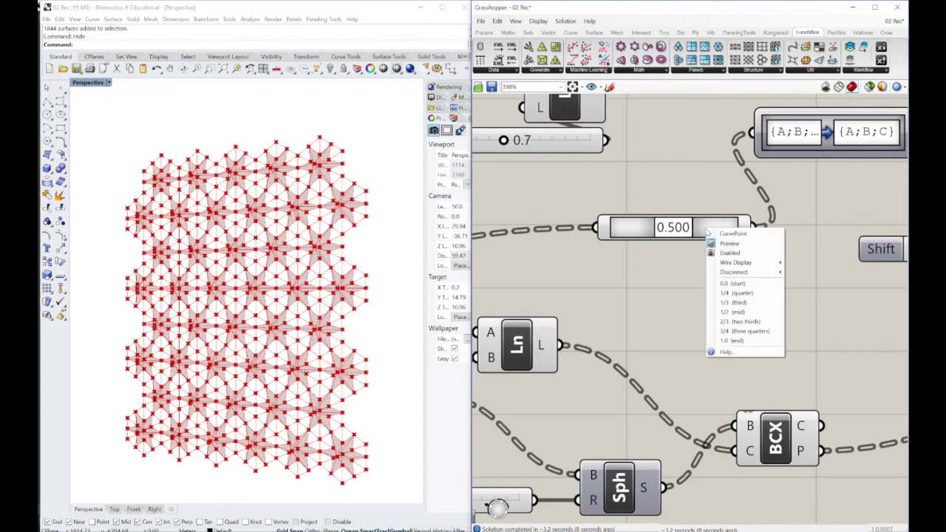
pyautogui.click(747, 332)
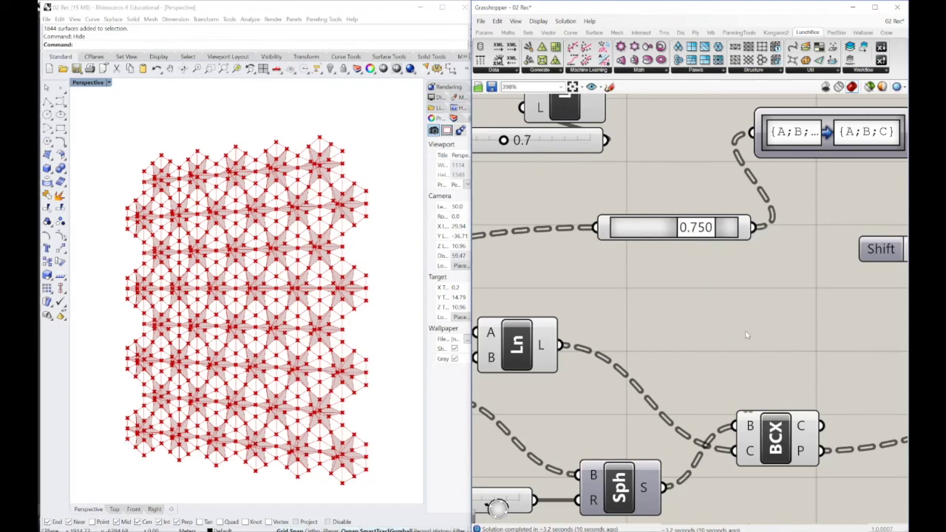
pyautogui.rightClick(728, 228)
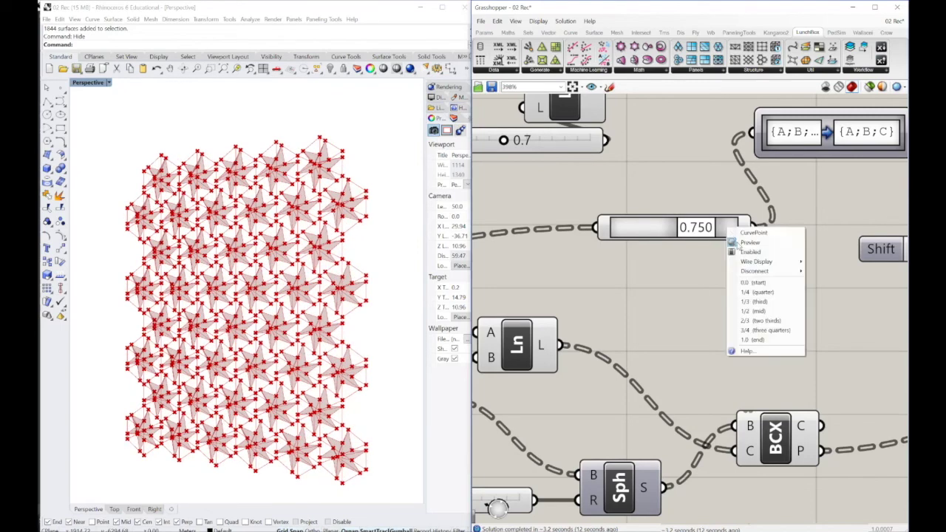